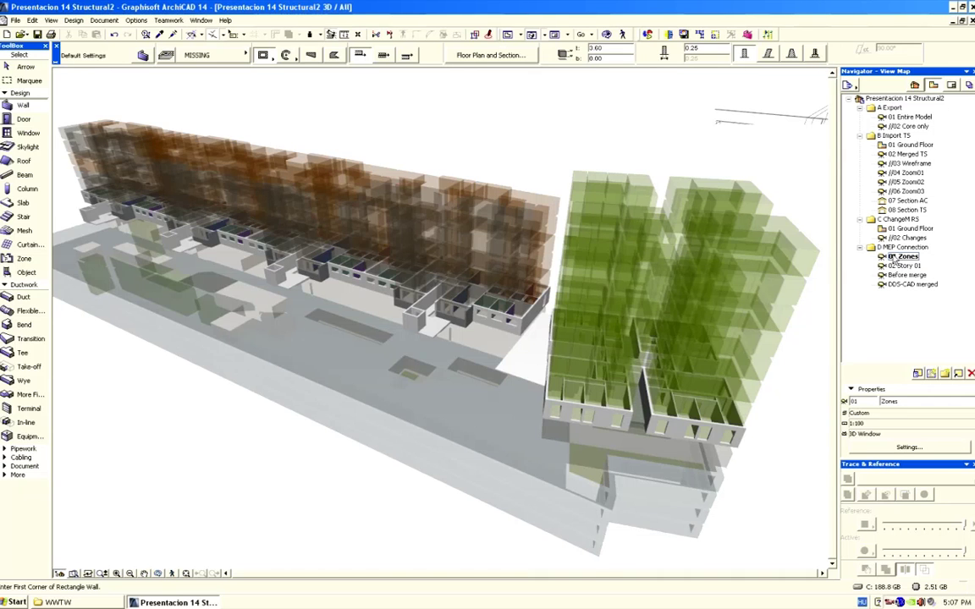
{"action": "scroll", "coordinate": [688, 159], "scroll_direction": "up", "scroll_amount": 1}
{"action": "scroll", "coordinate": [622, 143], "scroll_direction": "up", "scroll_amount": 1}
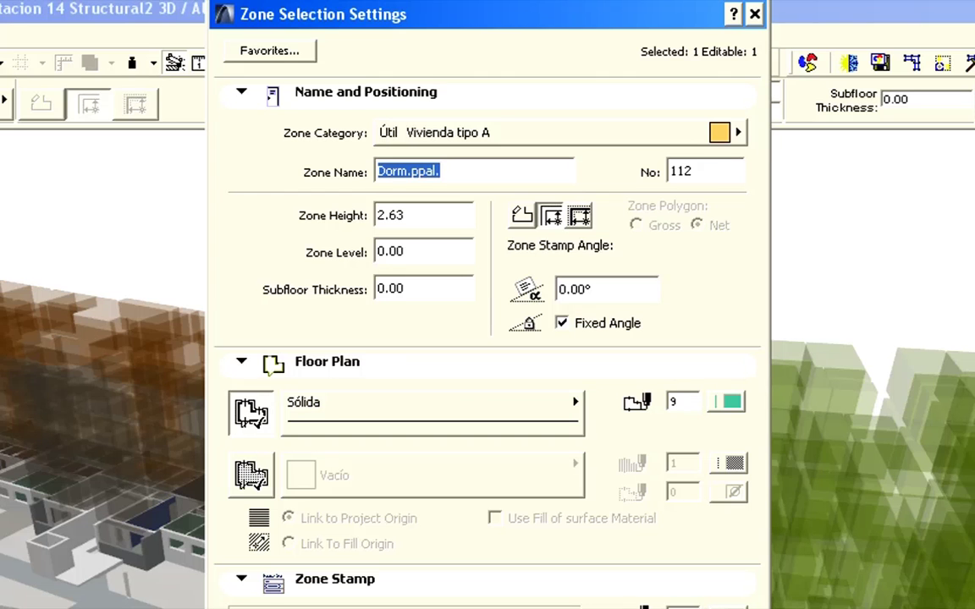
{"action": "key", "text": "Return"}
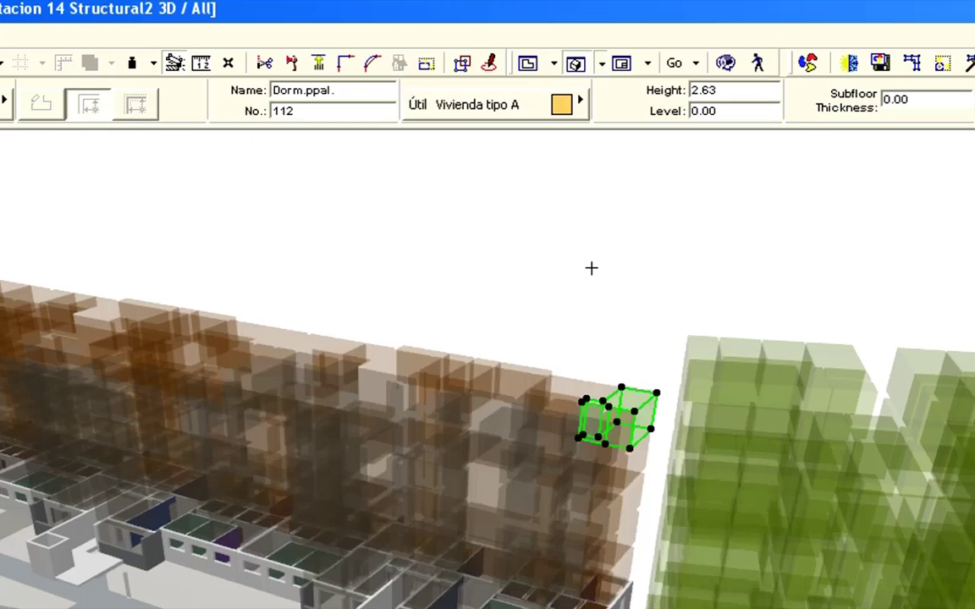
{"action": "key", "text": "Escape"}
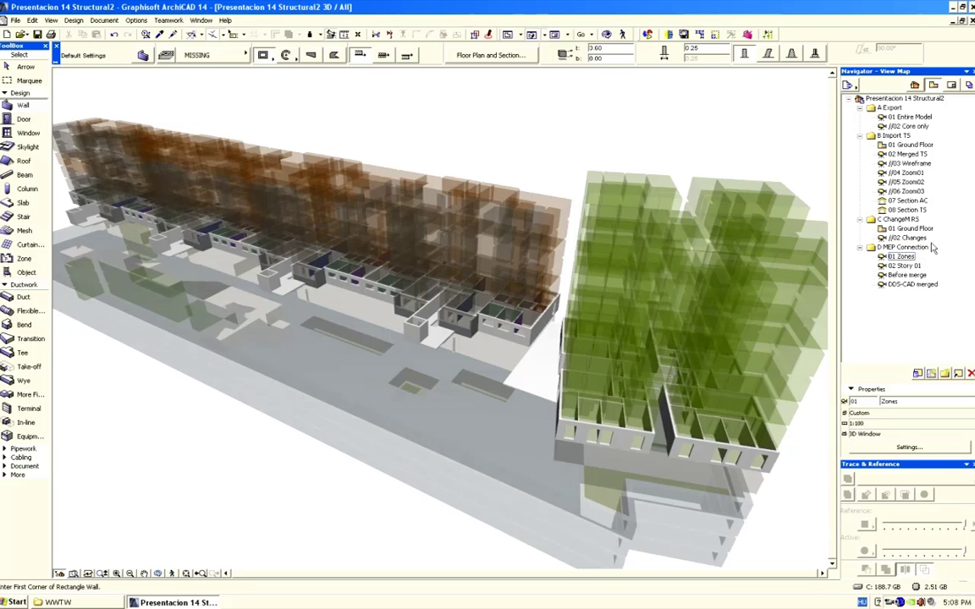
Step: Show the 02 Story 01 view without zones and save it with the Data Exchange with DDS-CAD MEP translator
{"action": "left_click", "coordinate": [908, 266]}
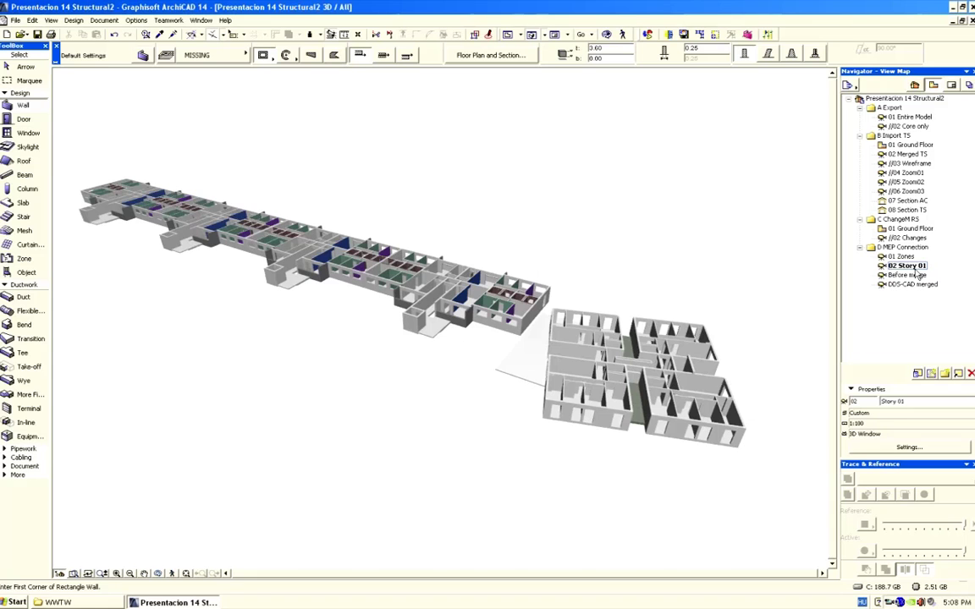
{"action": "left_click", "coordinate": [909, 275]}
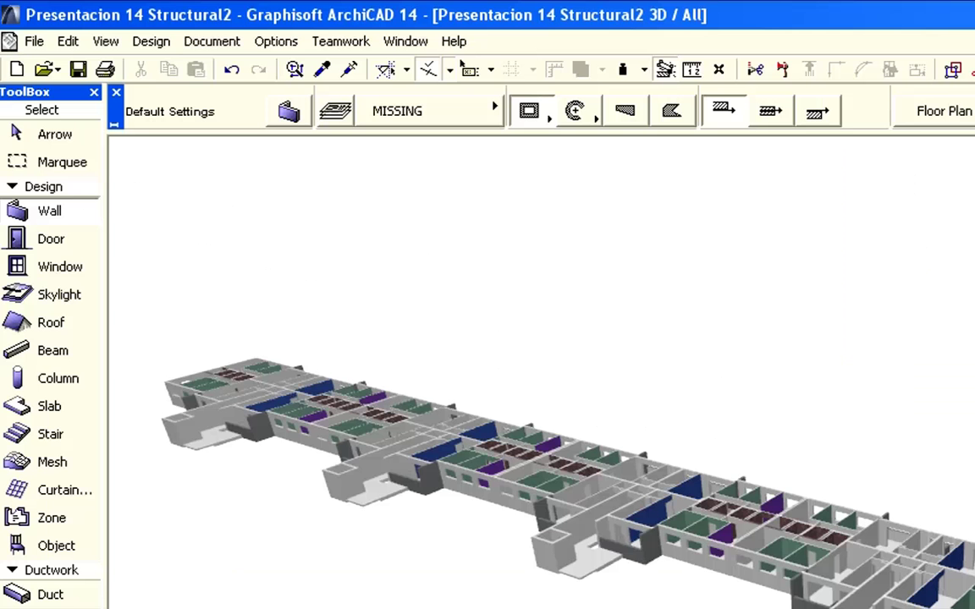
{"action": "left_click", "coordinate": [34, 41]}
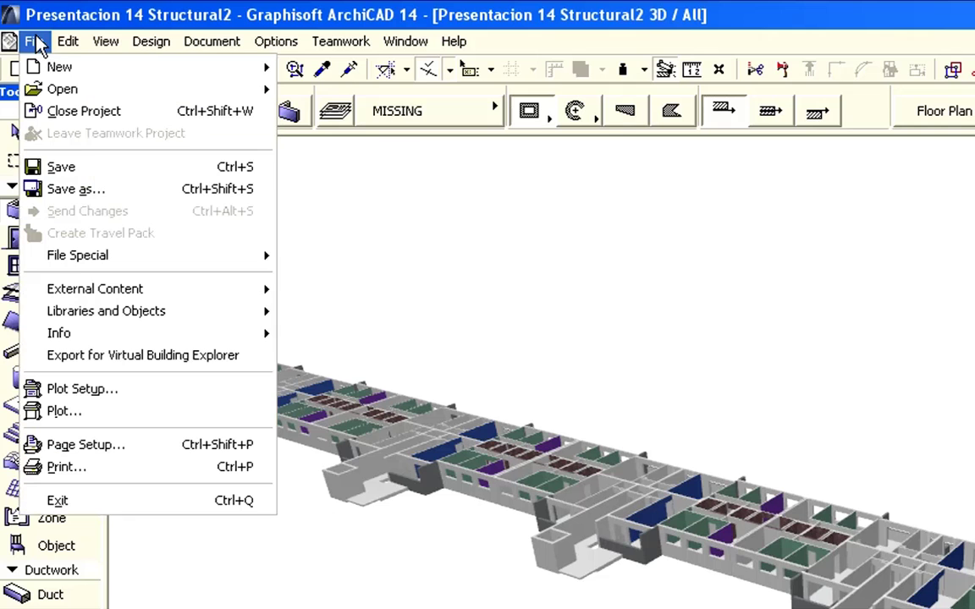
{"action": "left_click", "coordinate": [113, 194]}
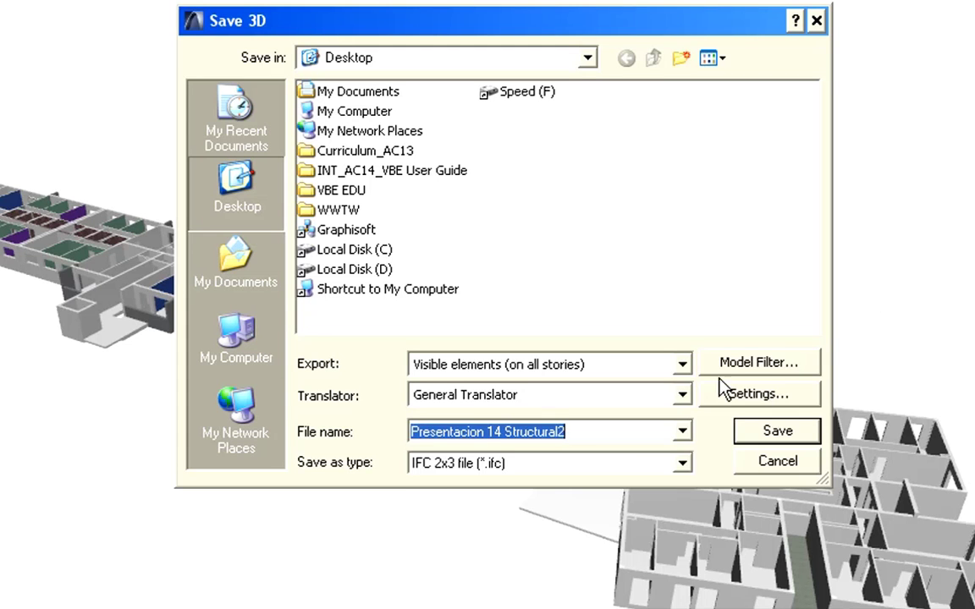
{"action": "left_click", "coordinate": [684, 394]}
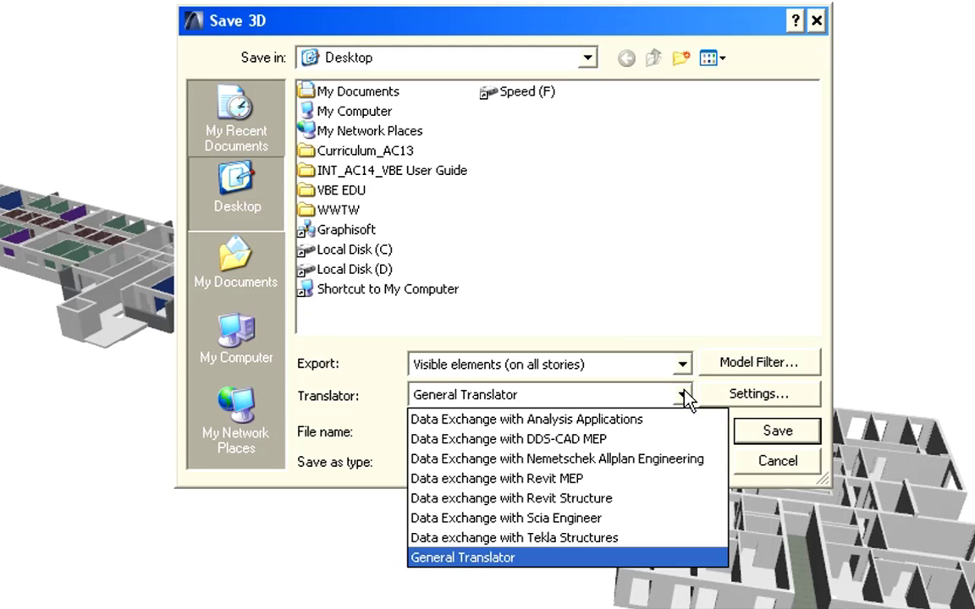
{"action": "left_click", "coordinate": [586, 441]}
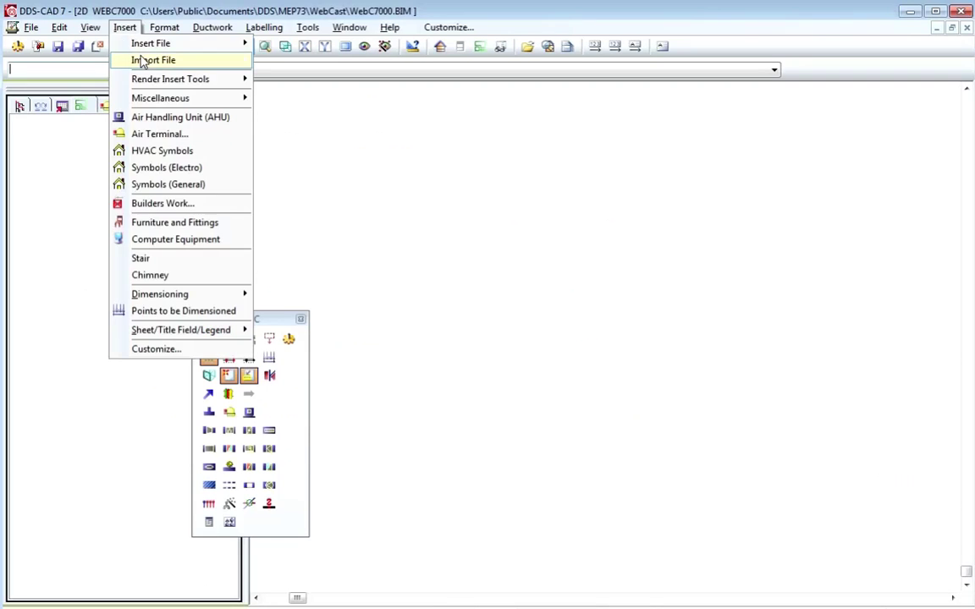
Step: Import AC-Story01_Zone.ifc with the Building action set to Spaces and Zones from ArchiCad
{"action": "mouse_move", "coordinate": [139, 60]}
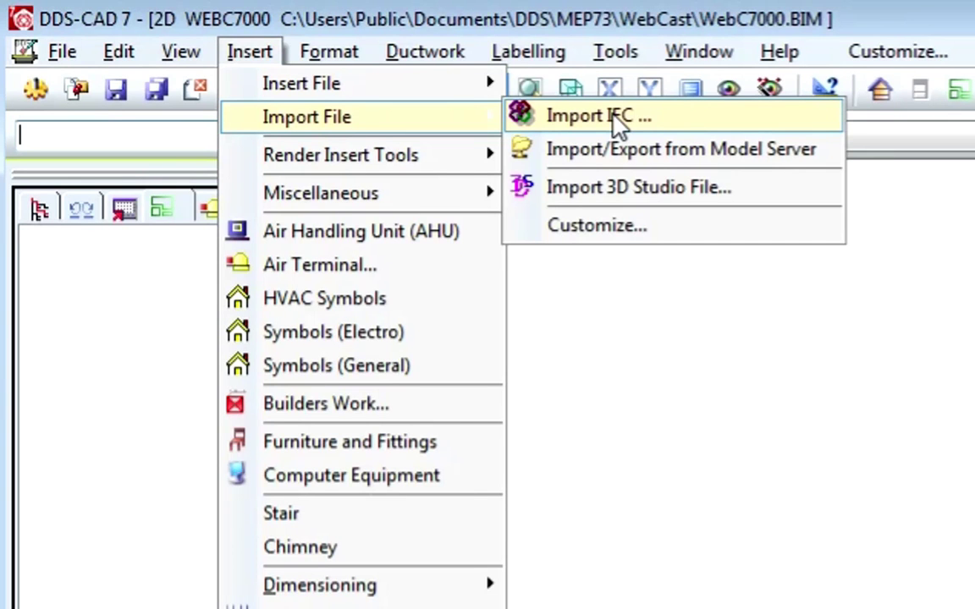
{"action": "left_click", "coordinate": [601, 117]}
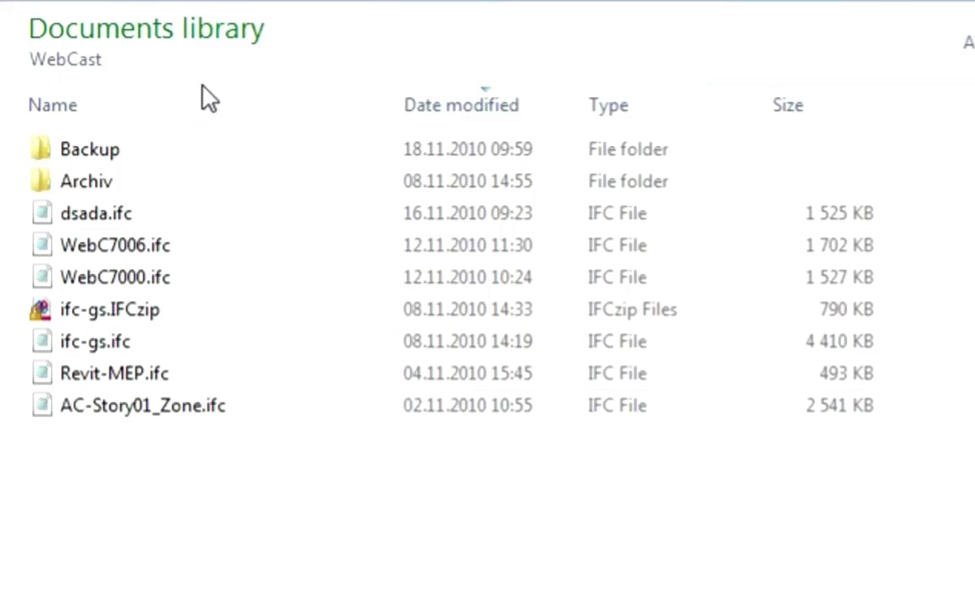
{"action": "double_click", "coordinate": [163, 419]}
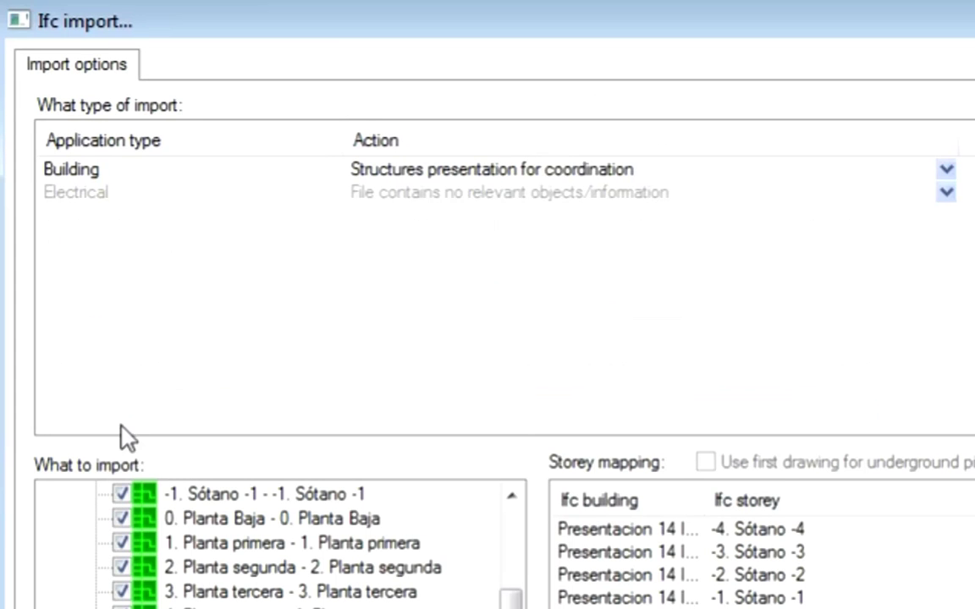
{"action": "left_click", "coordinate": [532, 188]}
{"action": "left_click", "coordinate": [598, 184]}
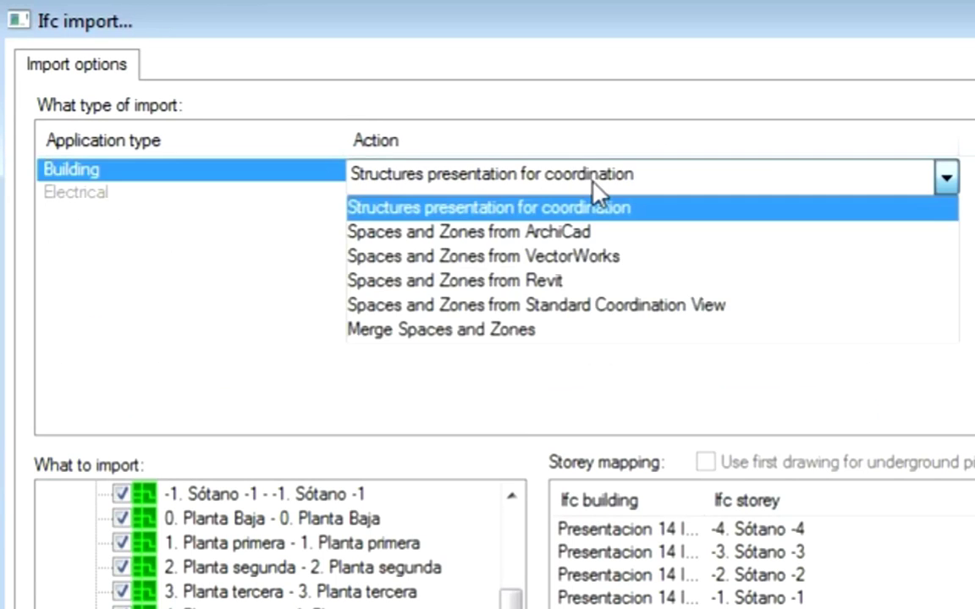
{"action": "left_click", "coordinate": [613, 233]}
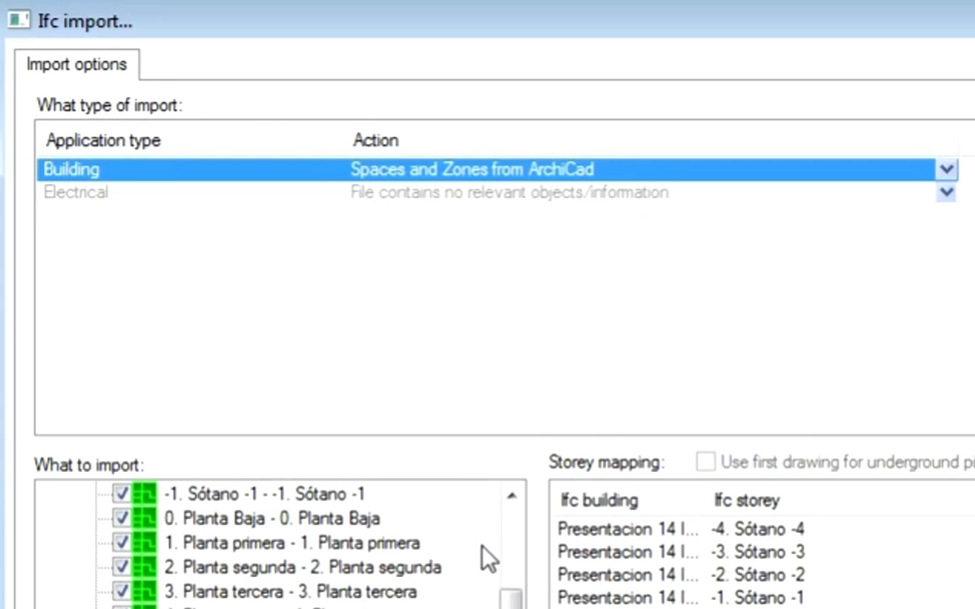
{"action": "scroll", "coordinate": [504, 576], "scroll_direction": "up", "scroll_amount": 2}
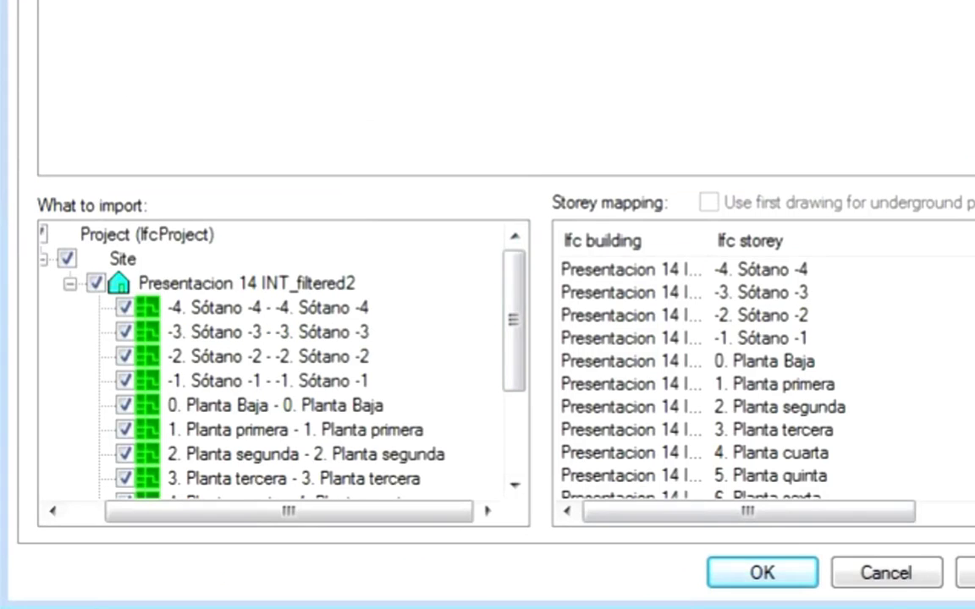
{"action": "left_click", "coordinate": [748, 574]}
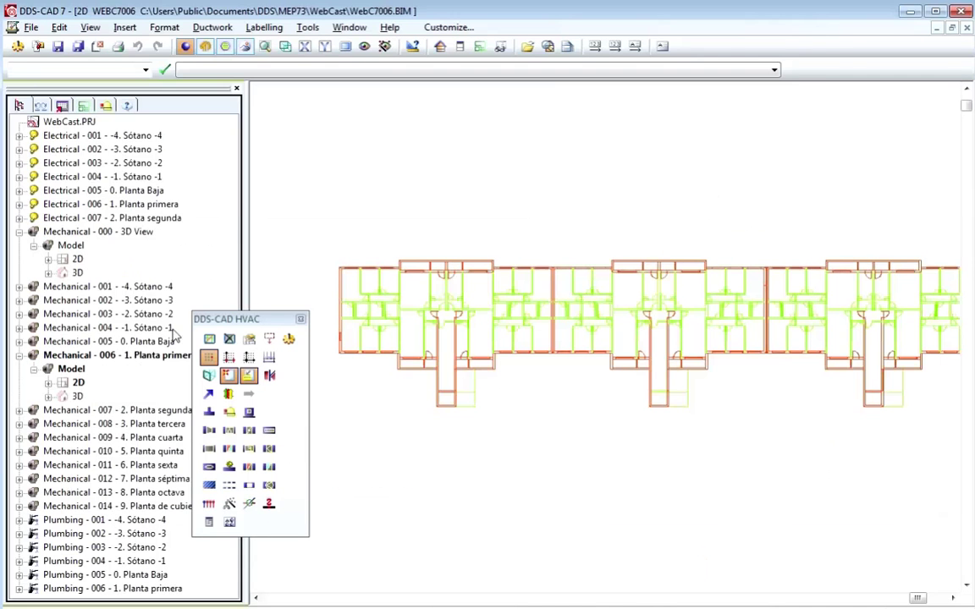
Step: Select all rooms and set their air use to Supply, with Air design Supply 7 and Extract 0
{"action": "left_click_drag", "start_coordinate": [292, 217], "coordinate": [502, 355]}
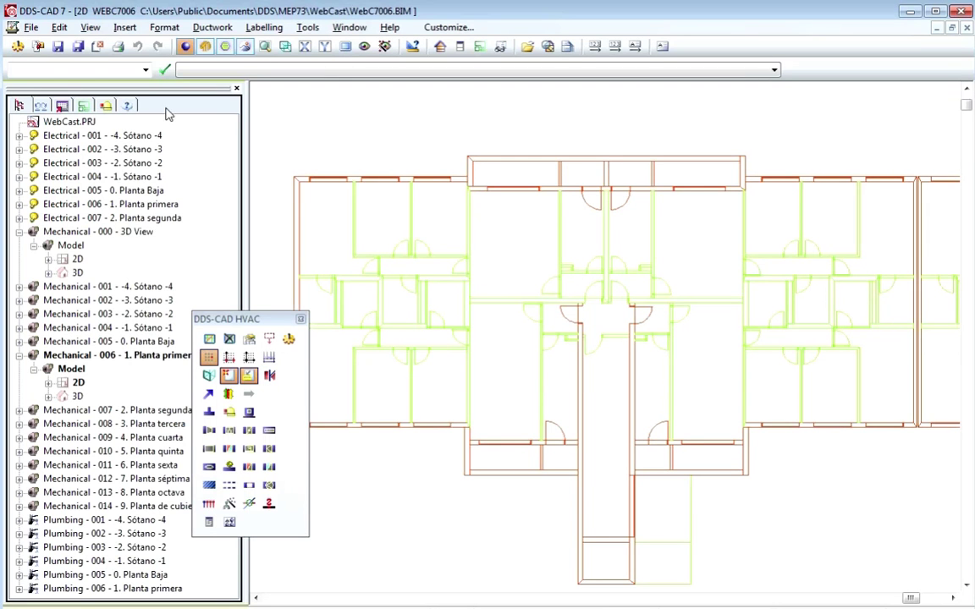
{"action": "left_click", "coordinate": [60, 27]}
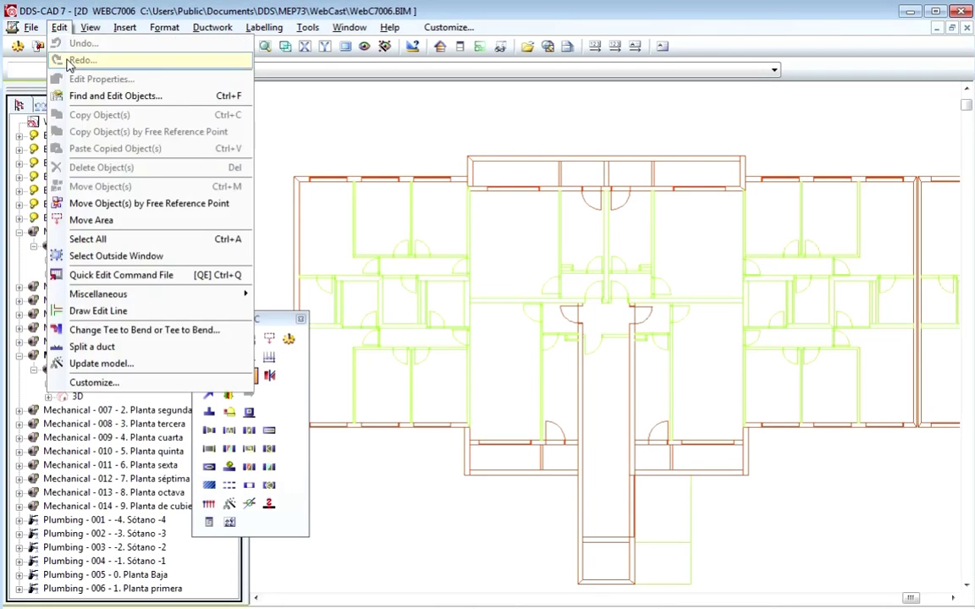
{"action": "left_click", "coordinate": [77, 96]}
{"action": "left_click", "coordinate": [88, 78]}
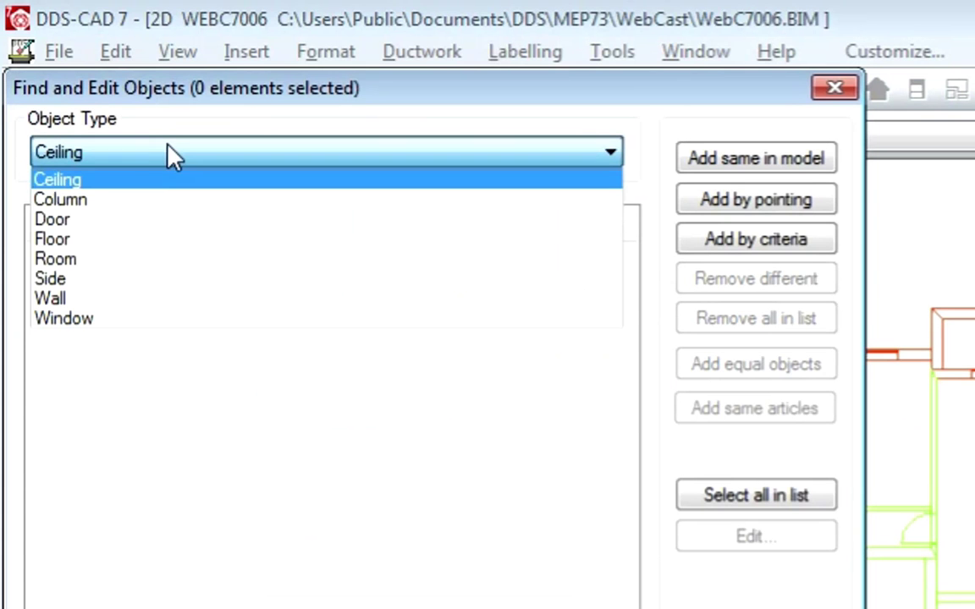
{"action": "left_click", "coordinate": [155, 260]}
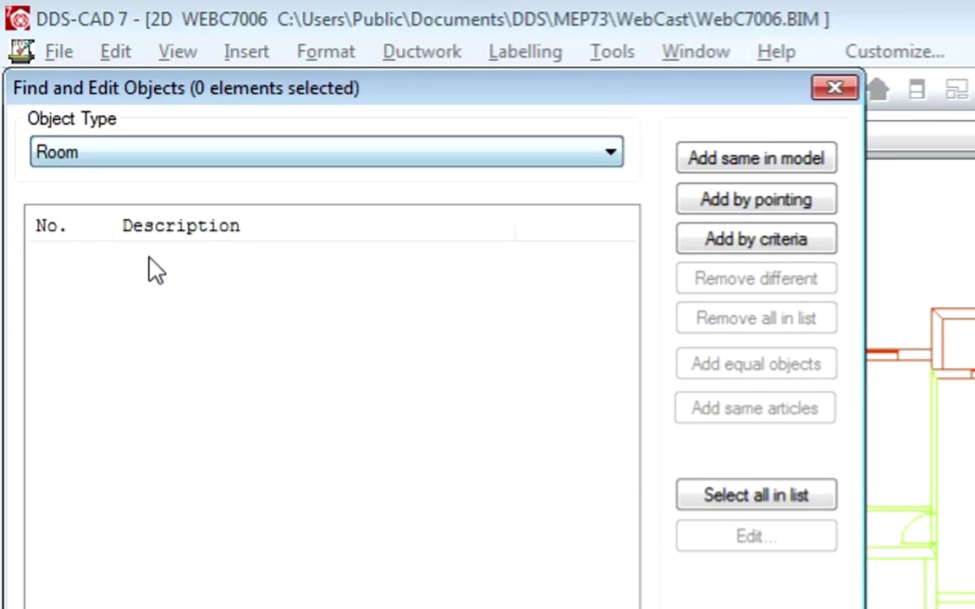
{"action": "left_click", "coordinate": [755, 159]}
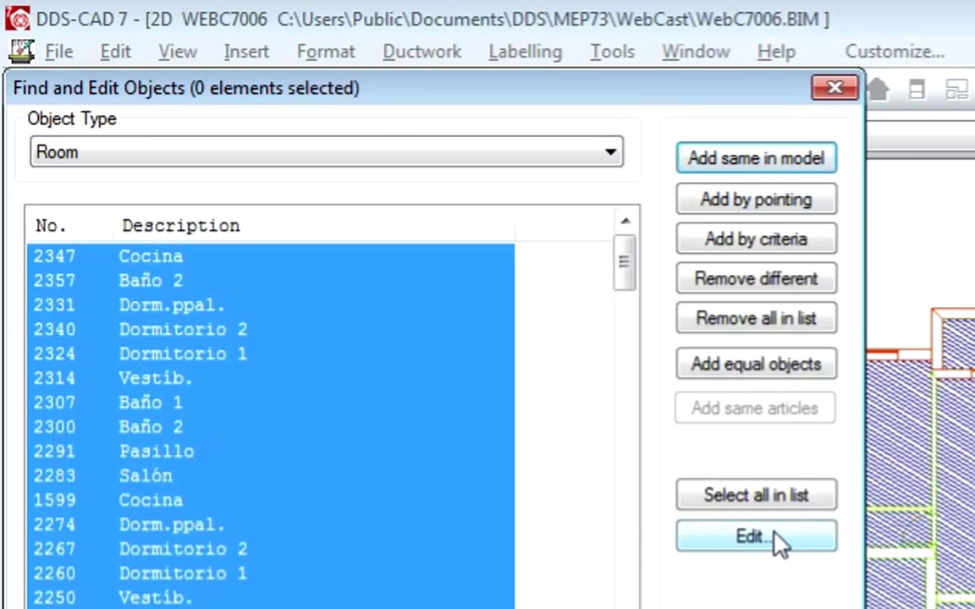
{"action": "left_click", "coordinate": [726, 540]}
{"action": "left_click", "coordinate": [407, 183]}
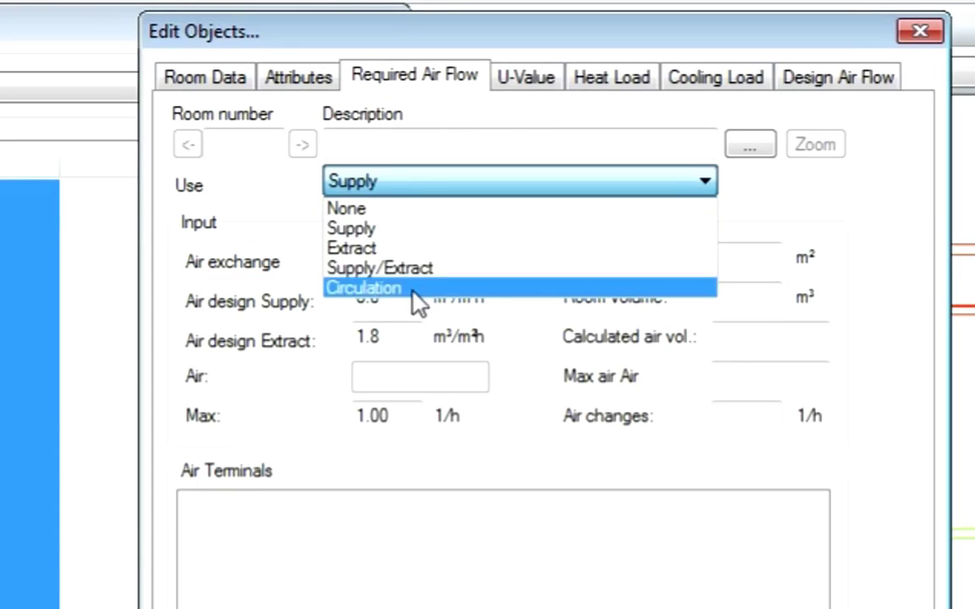
{"action": "left_click", "coordinate": [414, 228]}
{"action": "double_click", "coordinate": [398, 297]}
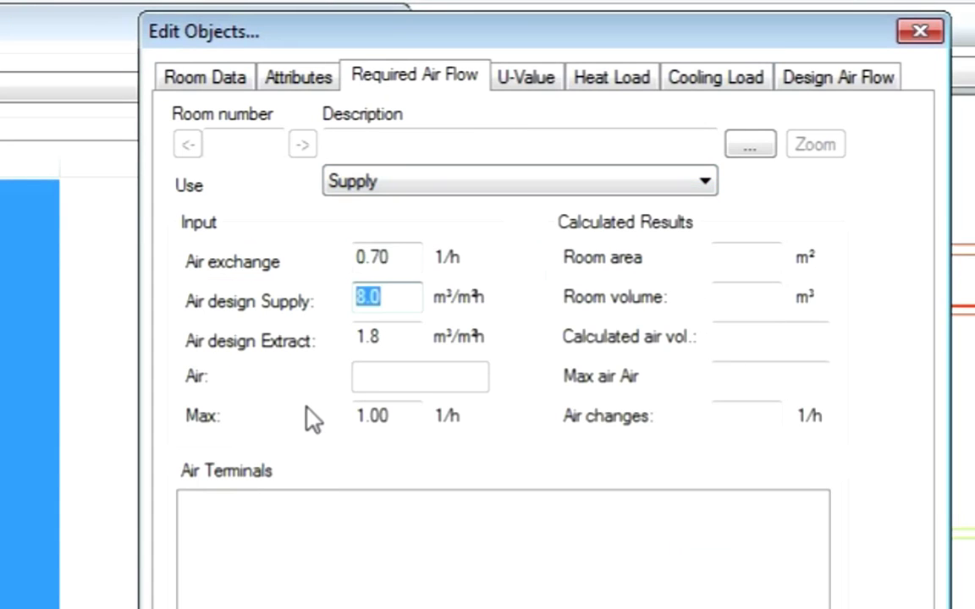
{"action": "type", "text": "7"}
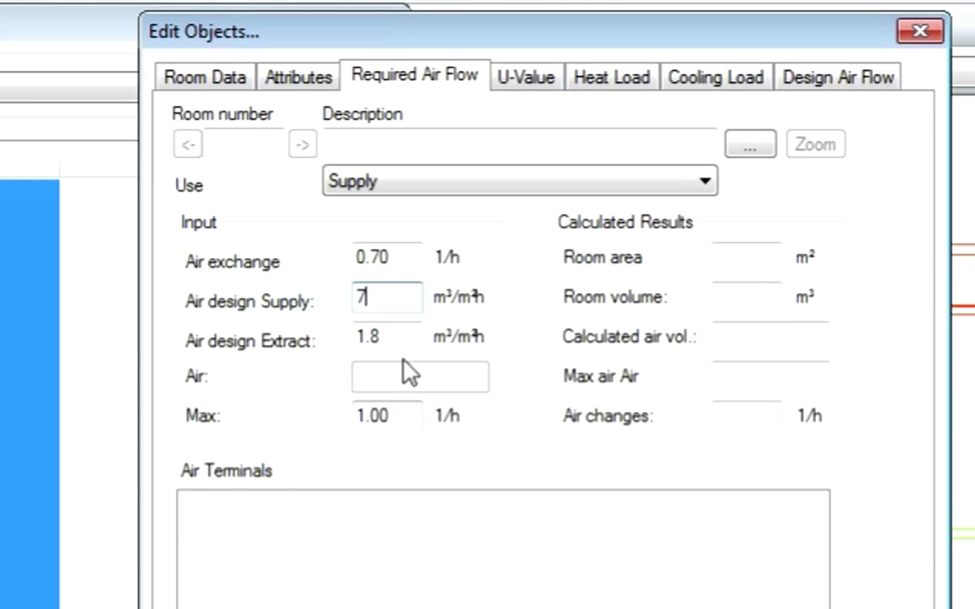
{"action": "key", "text": "Tab"}
{"action": "type", "text": "0"}
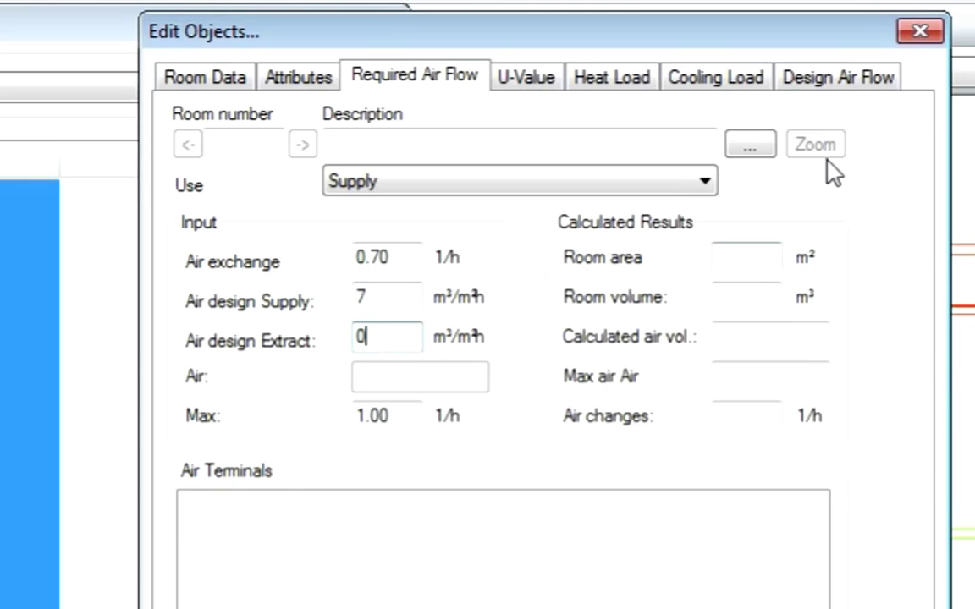
Step: Set the room design air flow to 1 person at 8 m³/h incoming air each
{"action": "left_click", "coordinate": [843, 78]}
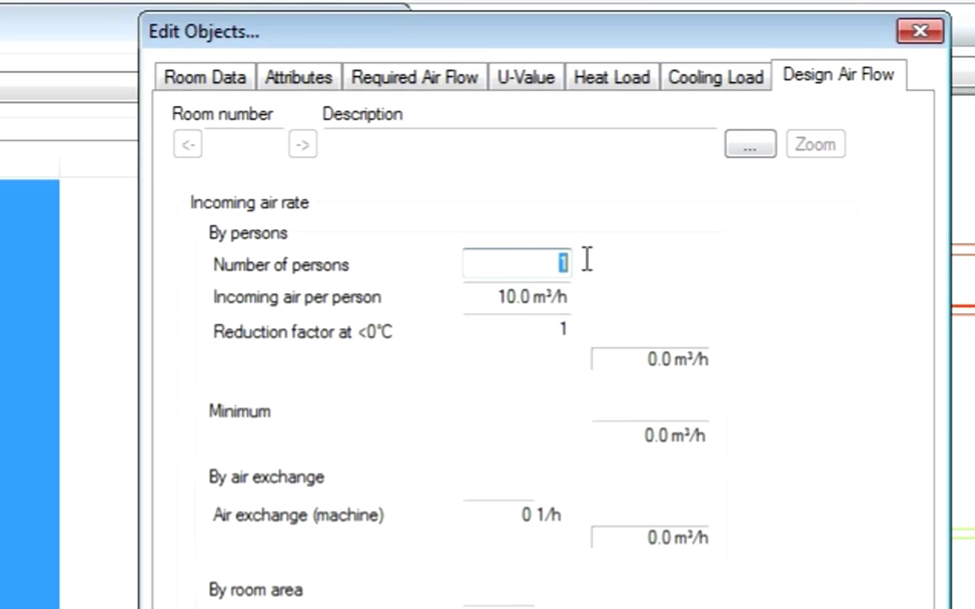
{"action": "type", "text": "1"}
{"action": "left_click", "coordinate": [526, 296]}
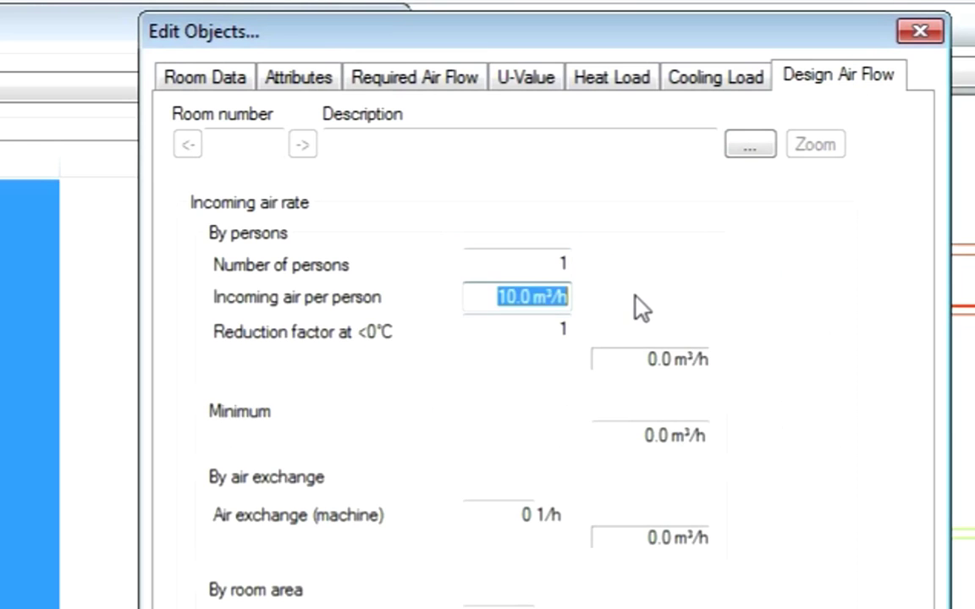
{"action": "type", "text": "8"}
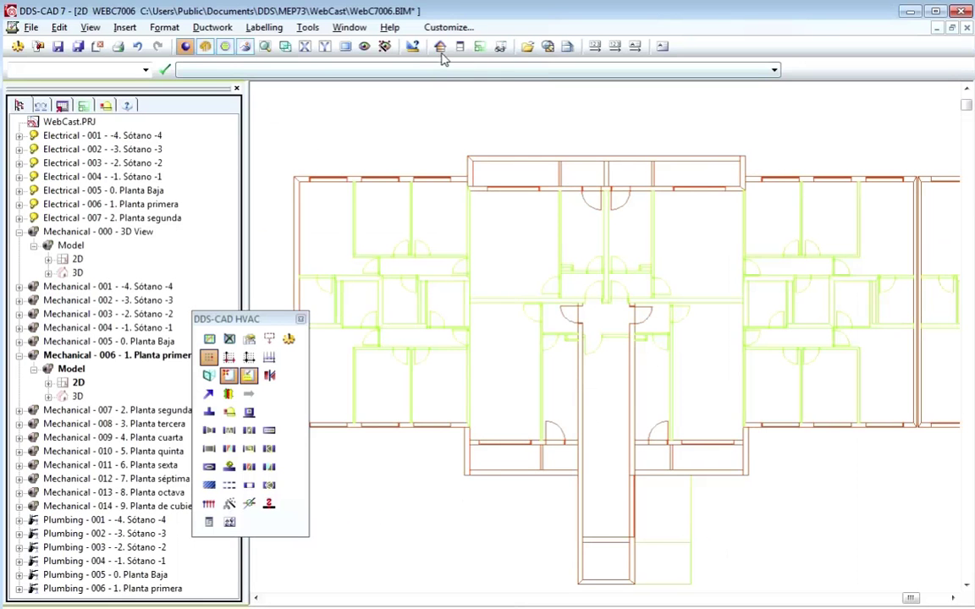
Step: Recalculate the building air flow requirements using the VAC ventilation system
{"action": "left_click", "coordinate": [439, 46]}
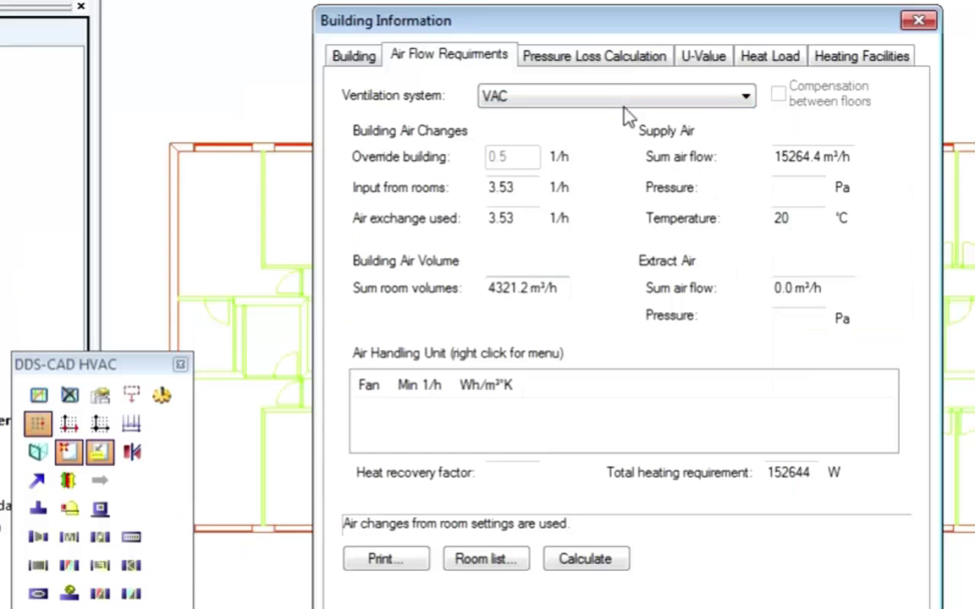
{"action": "left_click", "coordinate": [628, 98]}
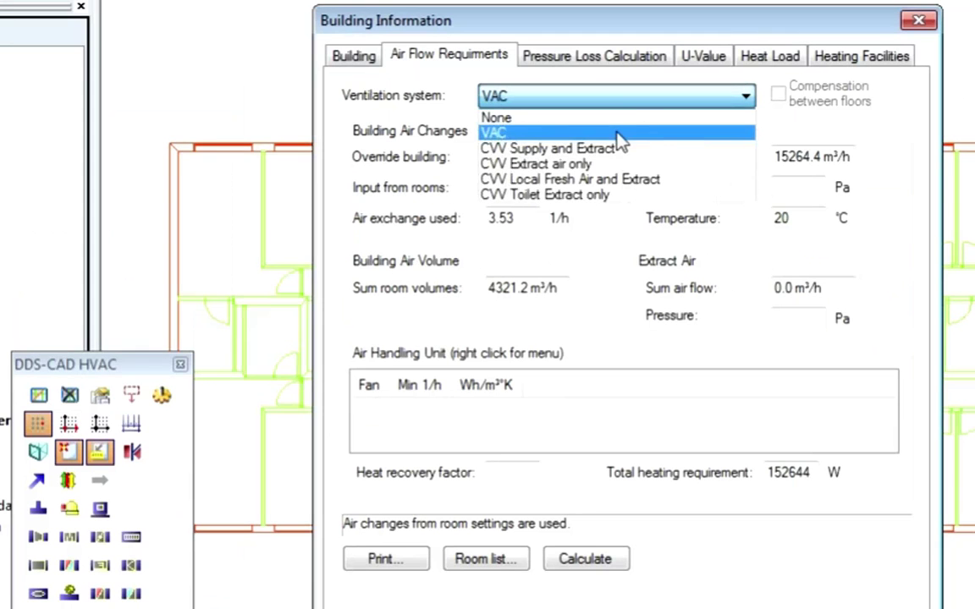
{"action": "left_click", "coordinate": [618, 134]}
{"action": "left_click", "coordinate": [586, 559]}
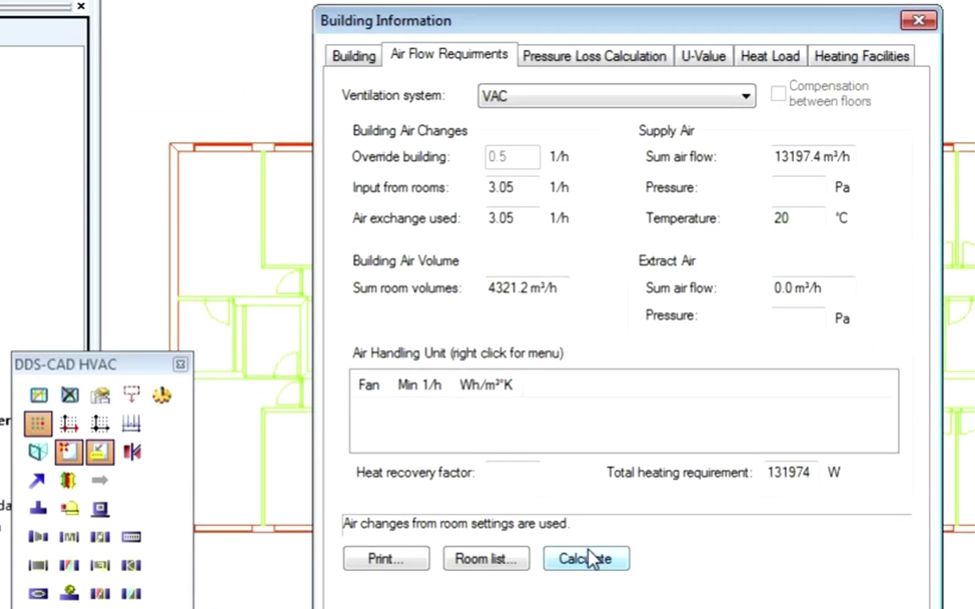
Step: Start a free duct beside Salón, 200×200 mm rectangular, type Supply 10
{"action": "key", "text": "Escape"}
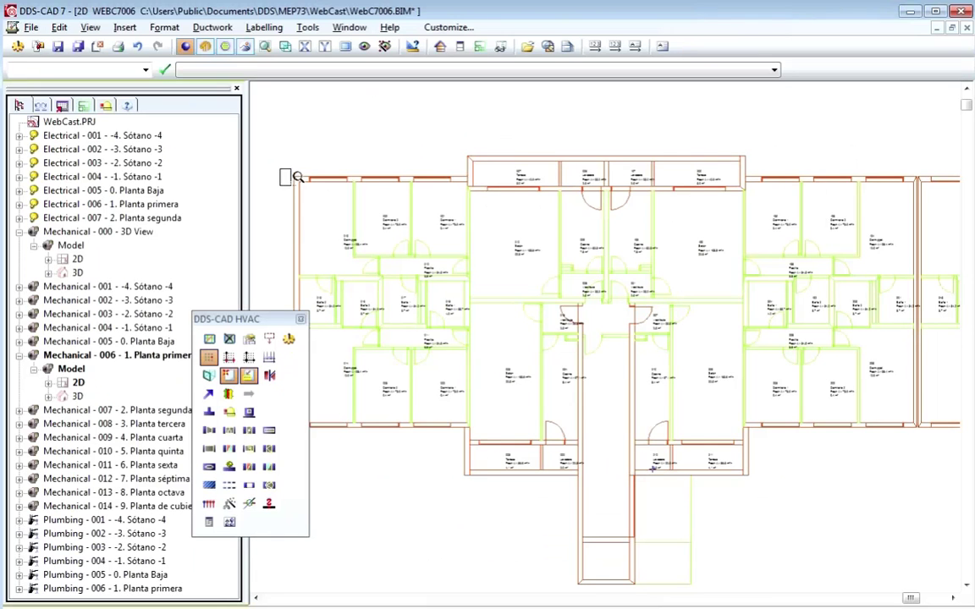
{"action": "left_click_drag", "start_coordinate": [473, 359], "coordinate": [592, 449]}
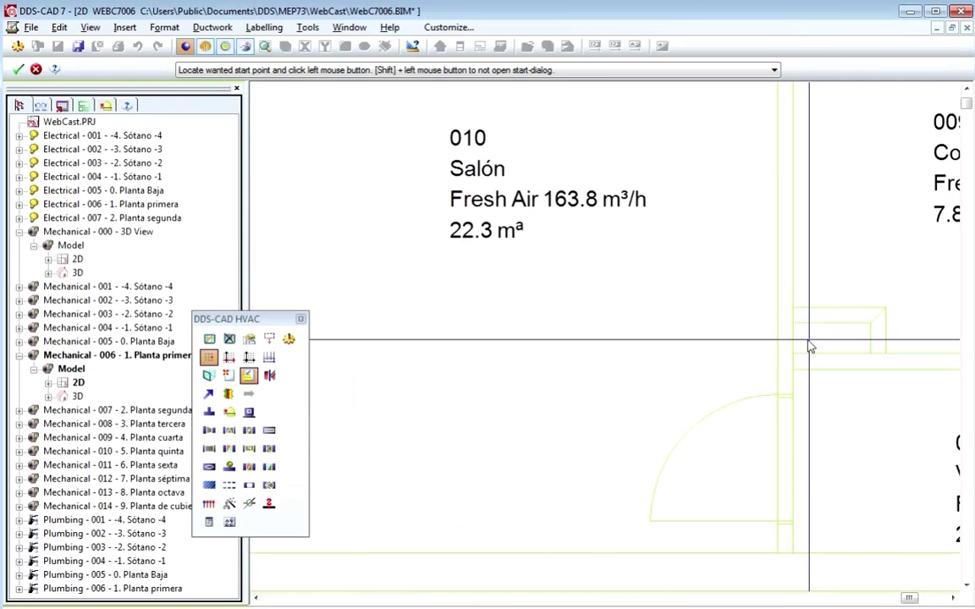
{"action": "left_click", "coordinate": [808, 345]}
{"action": "double_click", "coordinate": [368, 391]}
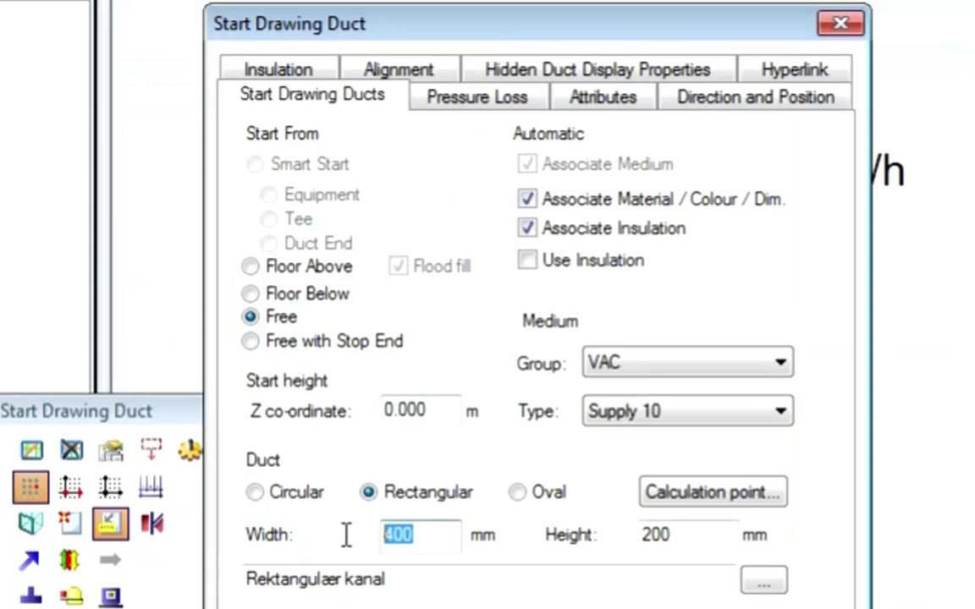
{"action": "type", "text": "200"}
{"action": "key", "text": "Tab"}
{"action": "type", "text": "200"}
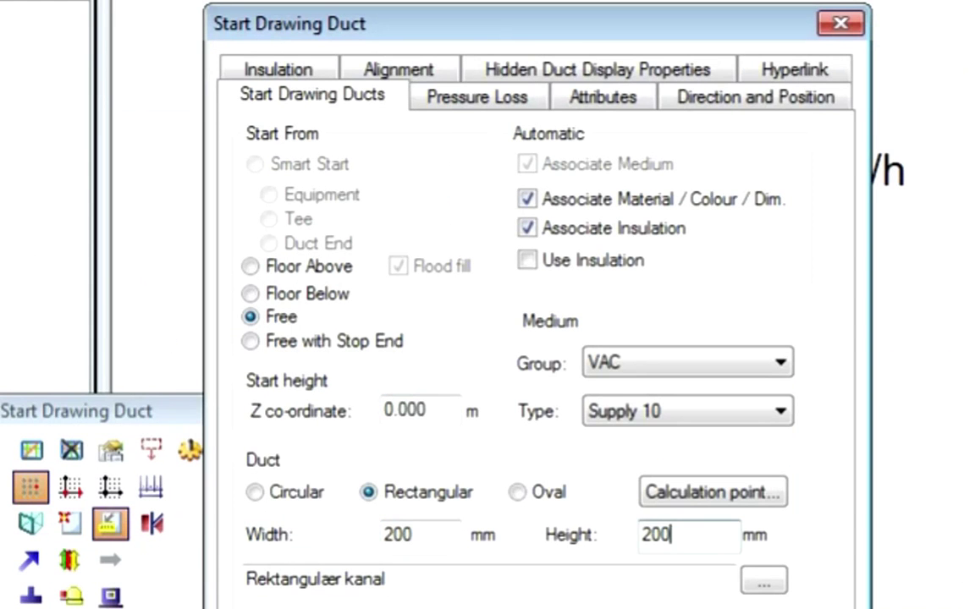
{"action": "left_click", "coordinate": [643, 411]}
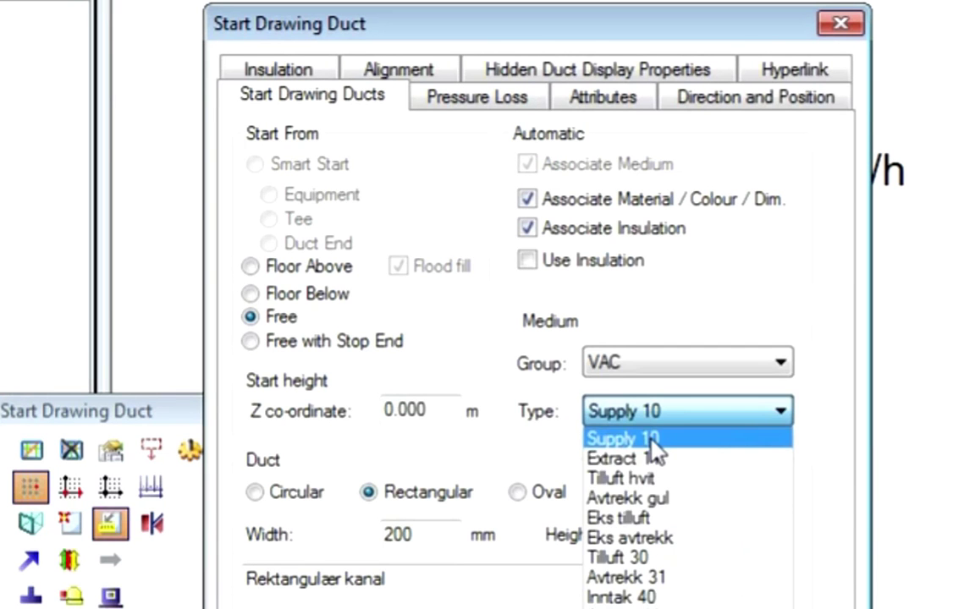
{"action": "left_click", "coordinate": [652, 439]}
{"action": "key", "text": "Return"}
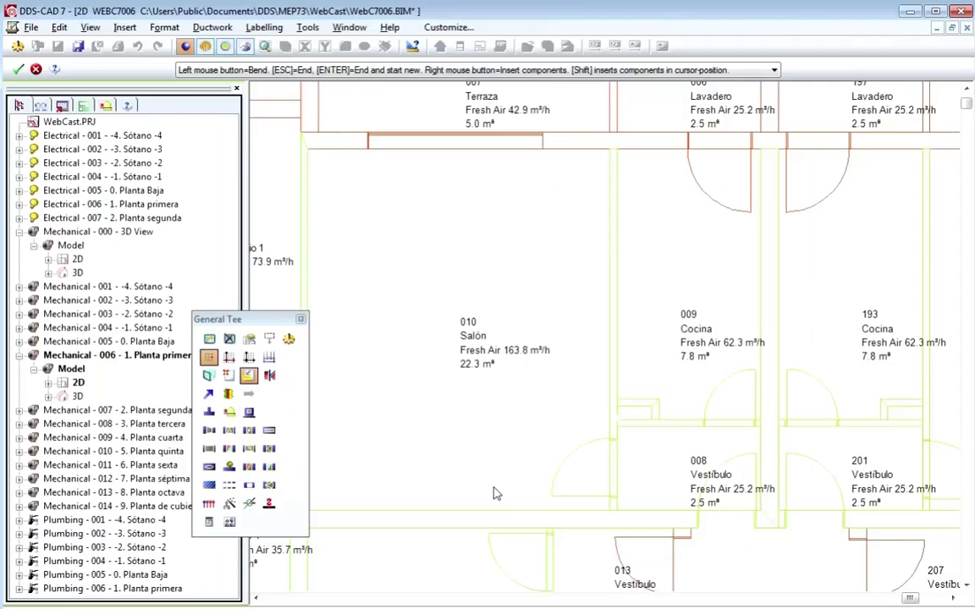
Step: Route the duct along the corridor with bends, ending inside room 019 Dorm. ppal
{"action": "left_click", "coordinate": [623, 405]}
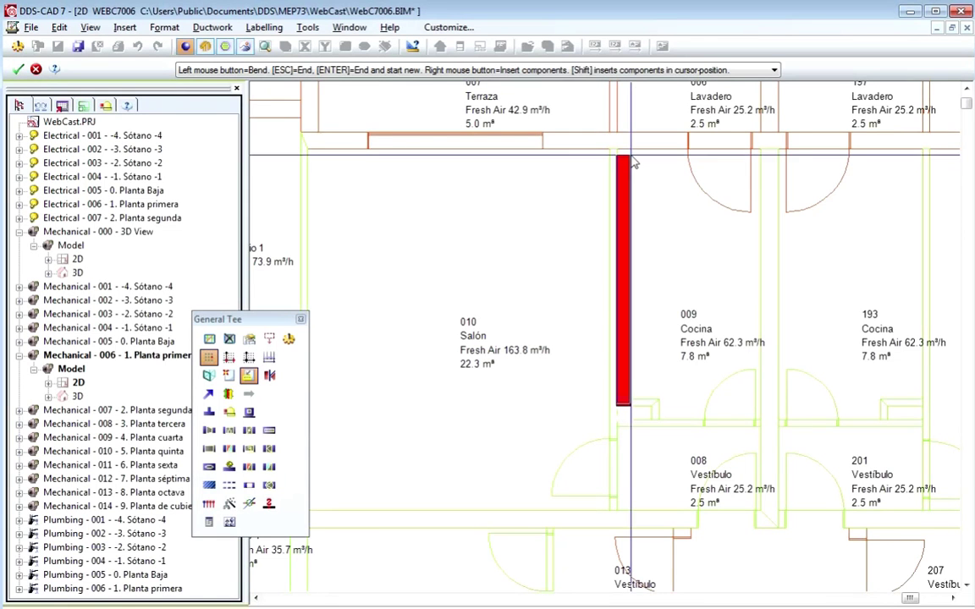
{"action": "middle_click_drag", "start_coordinate": [504, 292], "coordinate": [632, 279]}
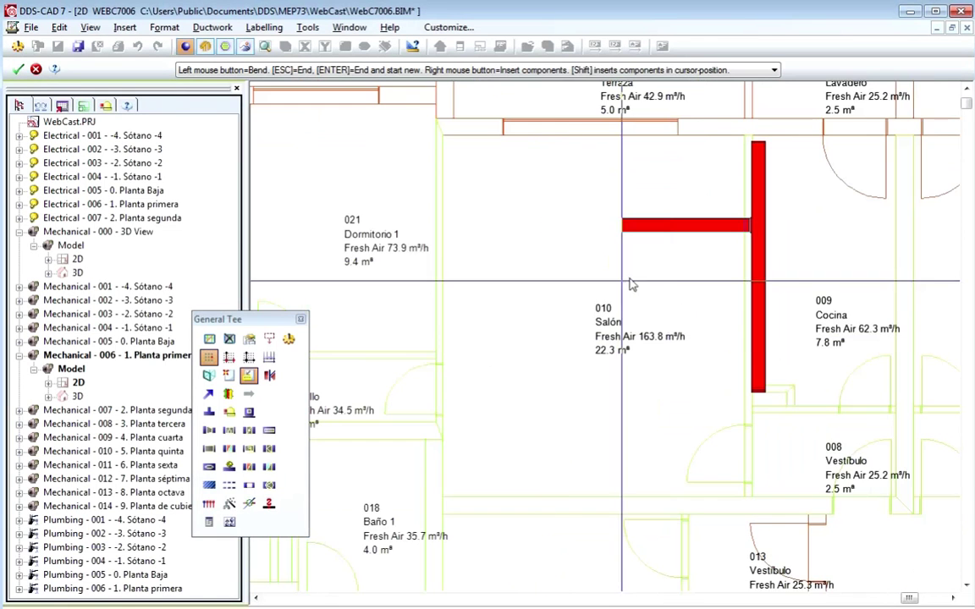
{"action": "left_click", "coordinate": [688, 242]}
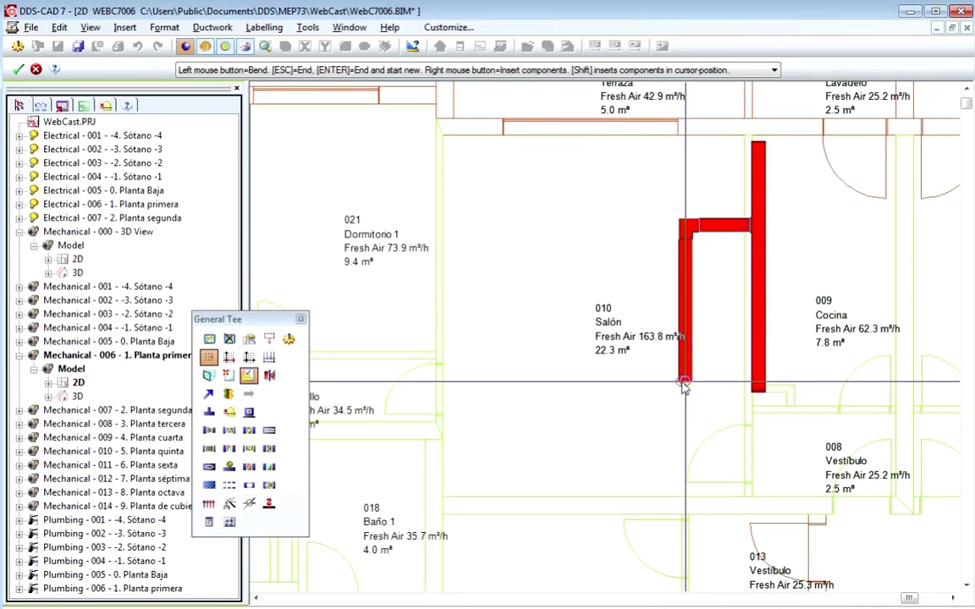
{"action": "left_click", "coordinate": [683, 383]}
{"action": "scroll", "coordinate": [684, 382], "scroll_direction": "down", "scroll_amount": 2}
{"action": "scroll", "coordinate": [462, 348], "scroll_direction": "down", "scroll_amount": 3}
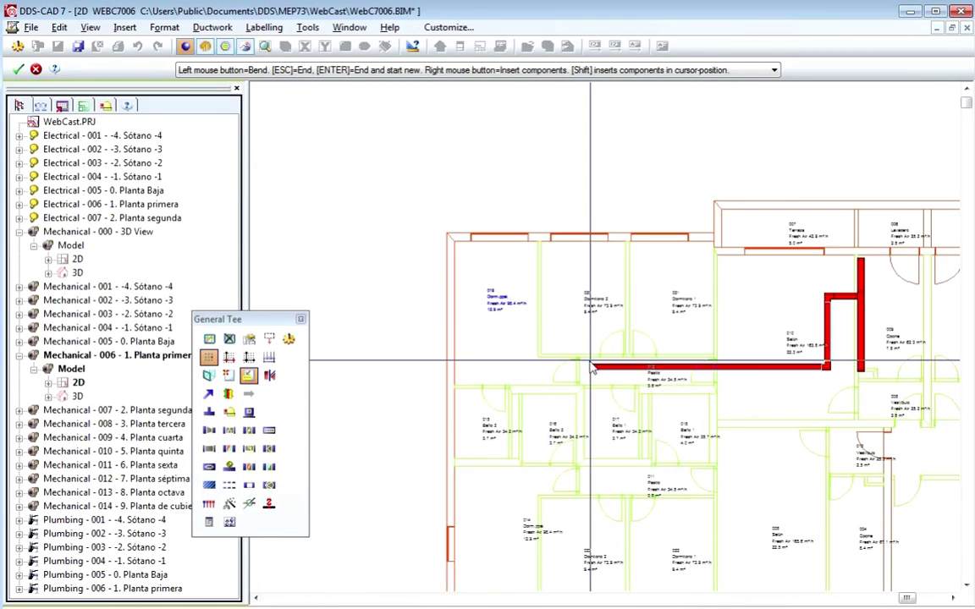
{"action": "scroll", "coordinate": [592, 369], "scroll_direction": "up", "scroll_amount": 3}
{"action": "key", "text": "Escape"}
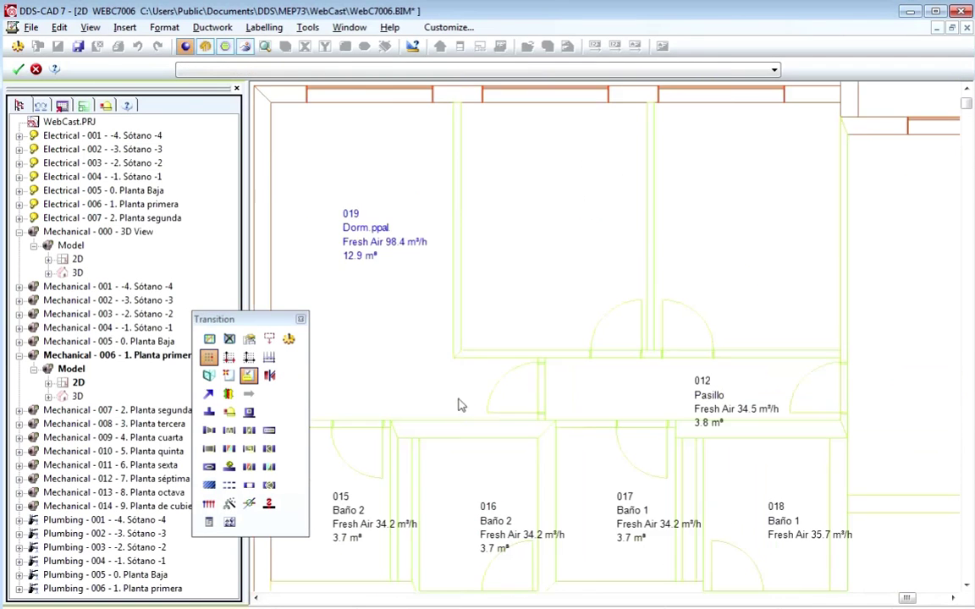
{"action": "left_click", "coordinate": [366, 383]}
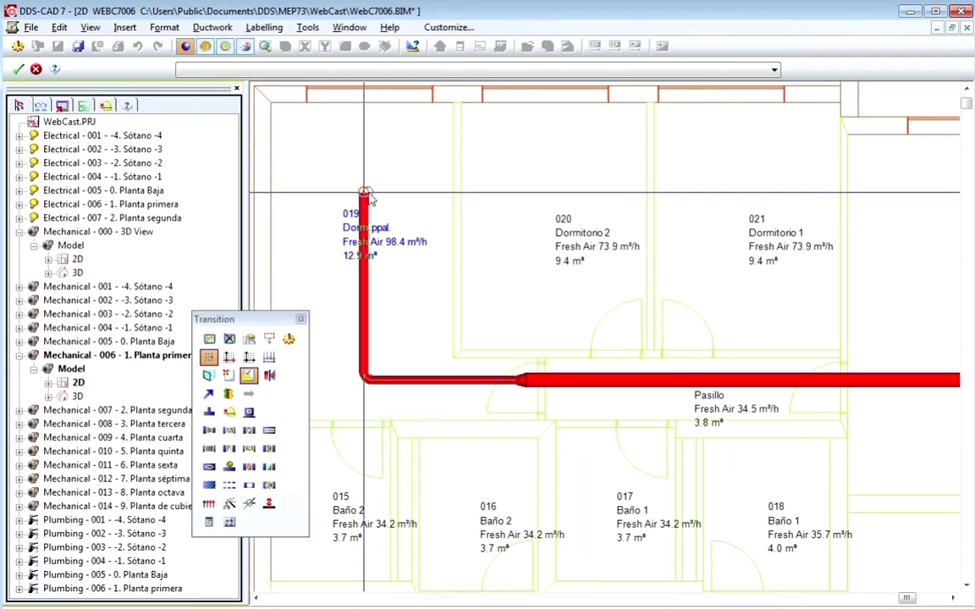
{"action": "double_click", "coordinate": [366, 194]}
{"action": "scroll", "coordinate": [427, 498], "scroll_direction": "up", "scroll_amount": 1}
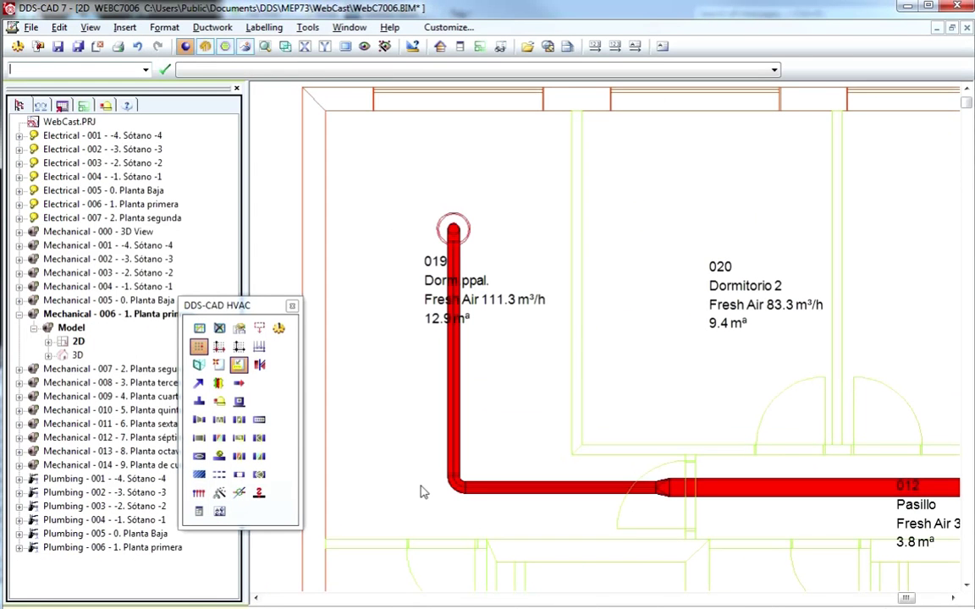
Step: Copy the room 019 vertical duct branch onto the corridor duct at rooms 020, 021 and 010
{"action": "left_click_drag", "start_coordinate": [417, 486], "coordinate": [486, 203]}
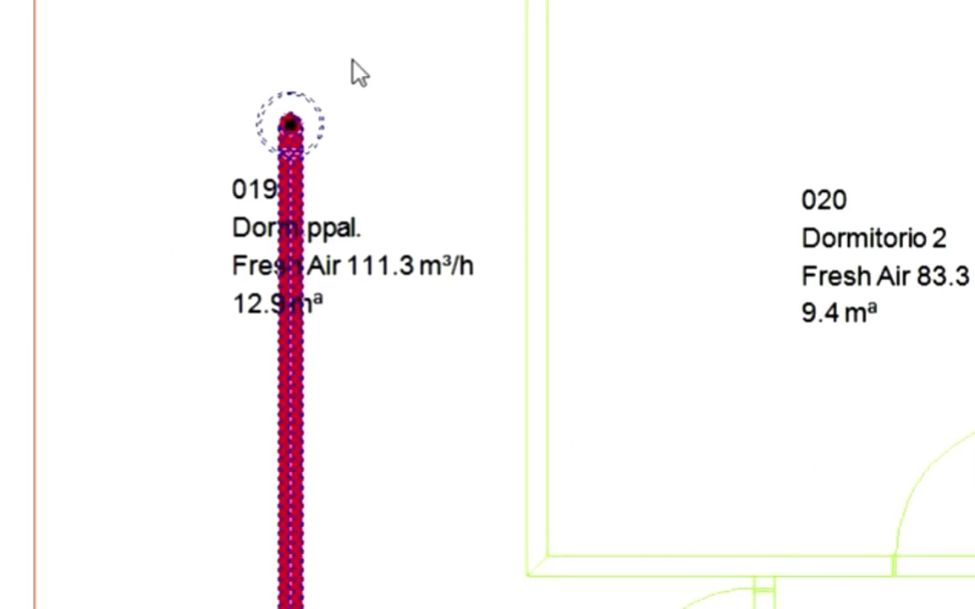
{"action": "right_click", "coordinate": [353, 62]}
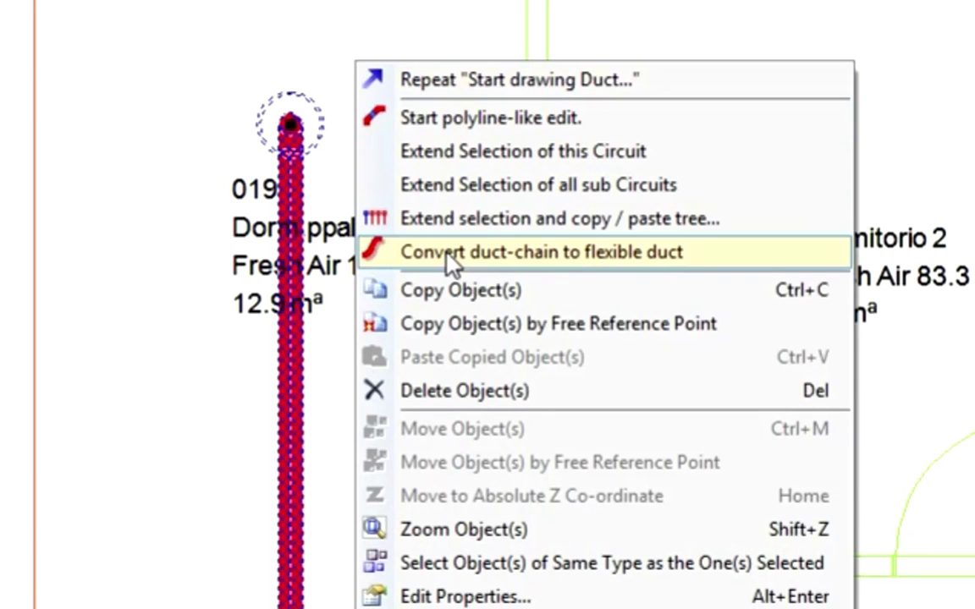
{"action": "left_click", "coordinate": [457, 292]}
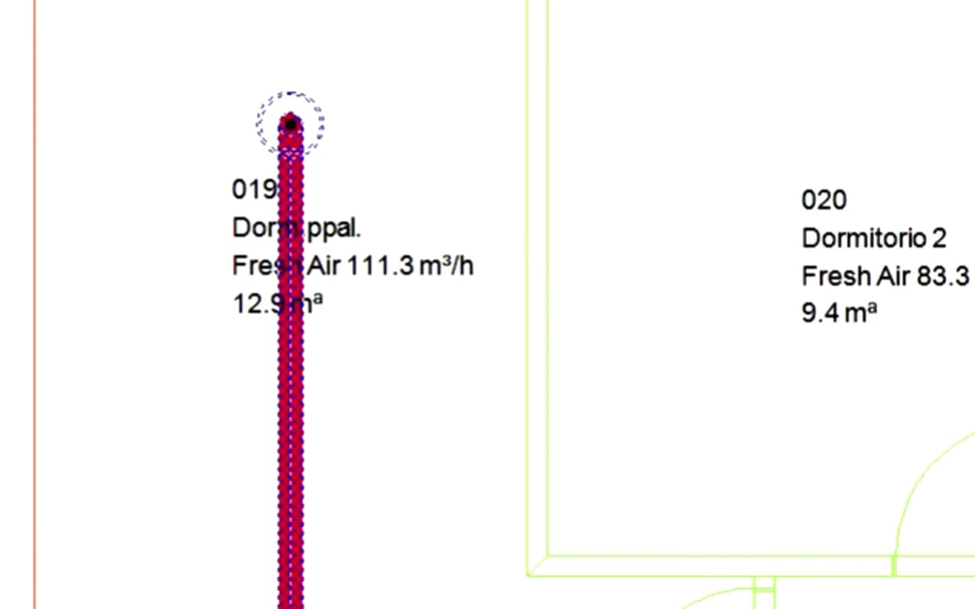
{"action": "left_click", "coordinate": [692, 447]}
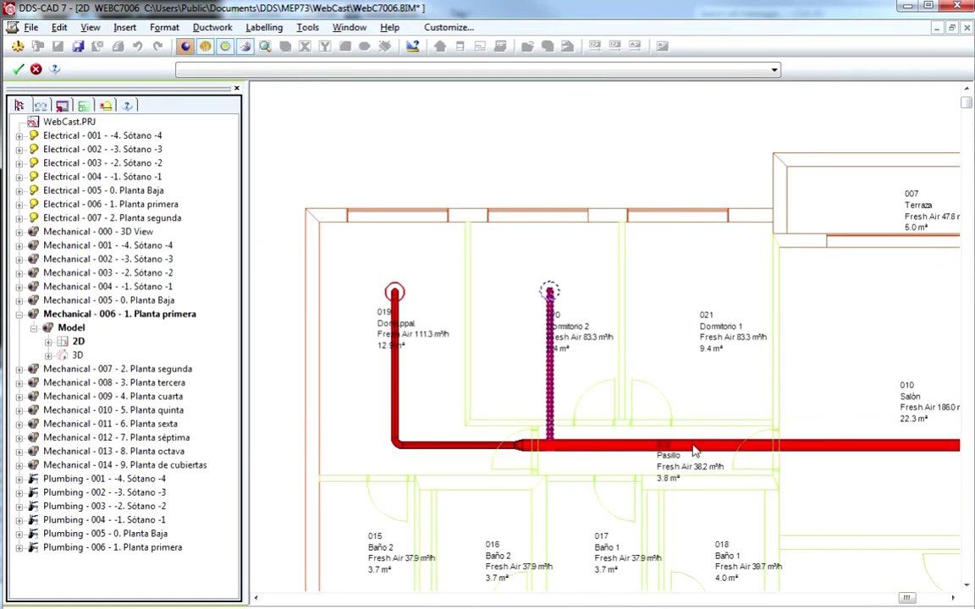
{"action": "left_click", "coordinate": [692, 448]}
{"action": "middle_click_drag", "start_coordinate": [894, 447], "coordinate": [698, 434]}
{"action": "left_click", "coordinate": [697, 433]}
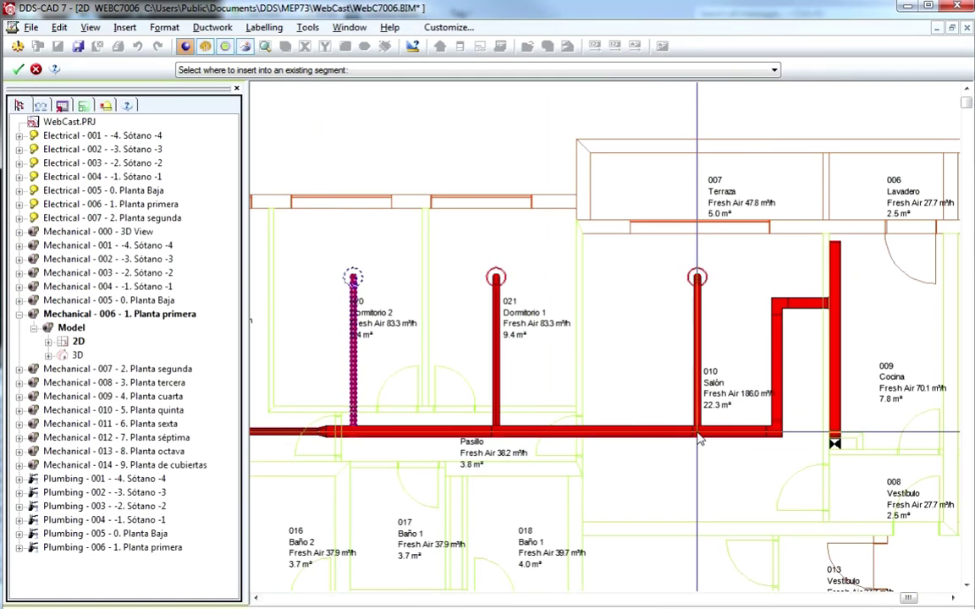
Step: Shorten the Salón branch by lowering its top end, then view the network in 3D
{"action": "scroll", "coordinate": [699, 288], "scroll_direction": "up", "scroll_amount": 3}
{"action": "left_click", "coordinate": [700, 287]}
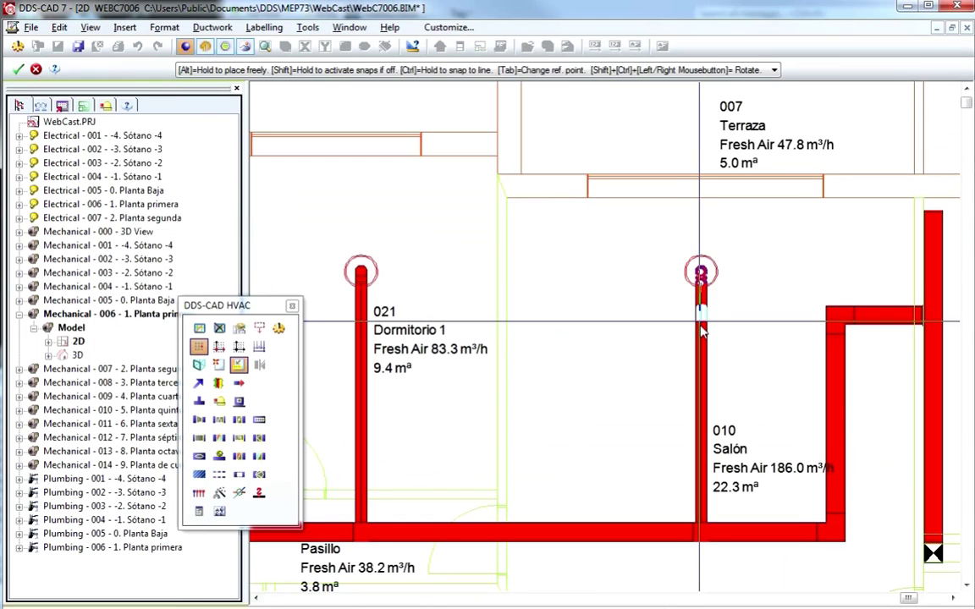
{"action": "left_click", "coordinate": [700, 330]}
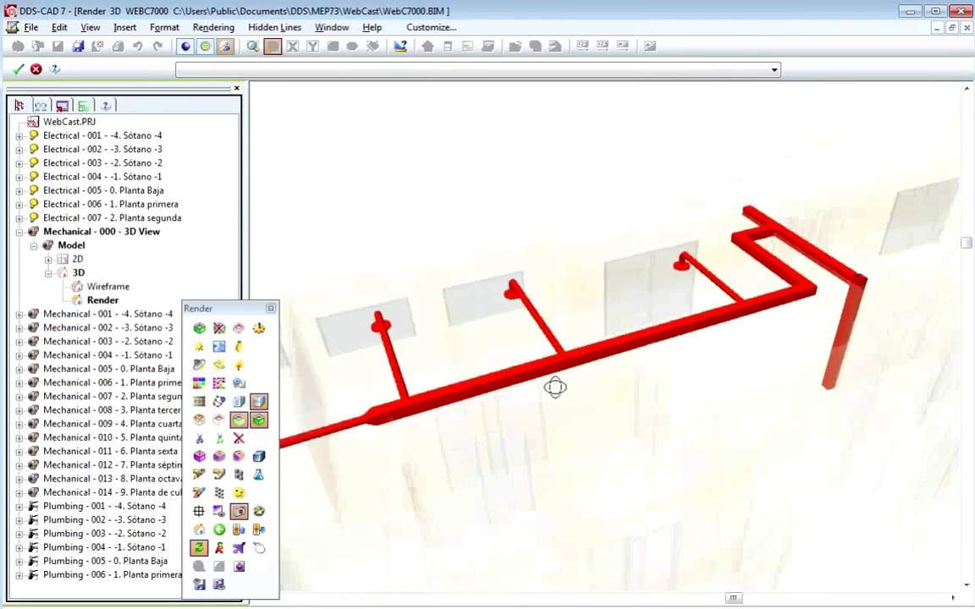
{"action": "left_click_drag", "start_coordinate": [555, 385], "coordinate": [653, 413]}
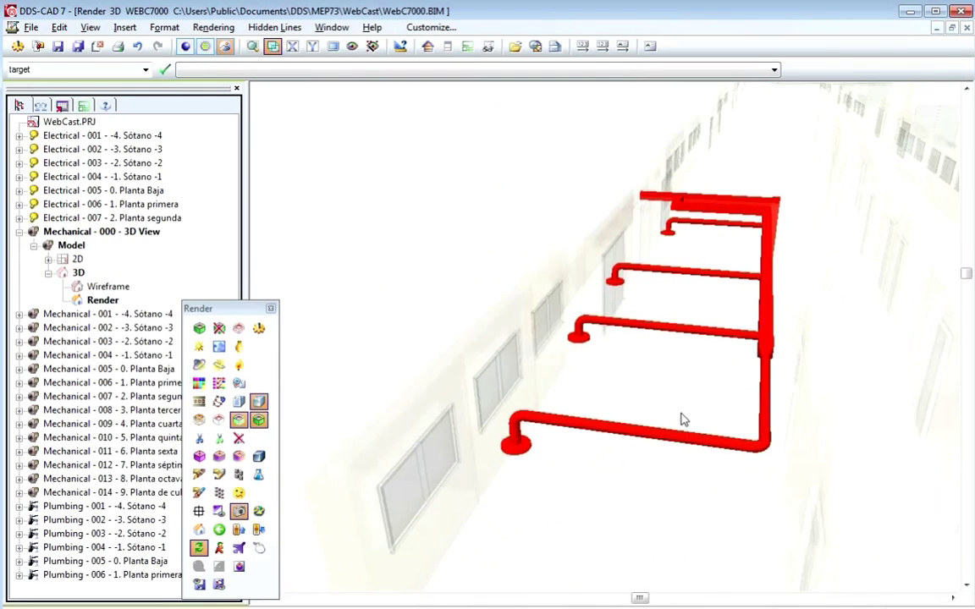
Step: Export to IFC with the Ductwork requirement set to ER GraphiSoft MEP Coordination
{"action": "scroll", "coordinate": [682, 412], "scroll_direction": "up", "scroll_amount": 5}
{"action": "scroll", "coordinate": [618, 418], "scroll_direction": "down", "scroll_amount": 5}
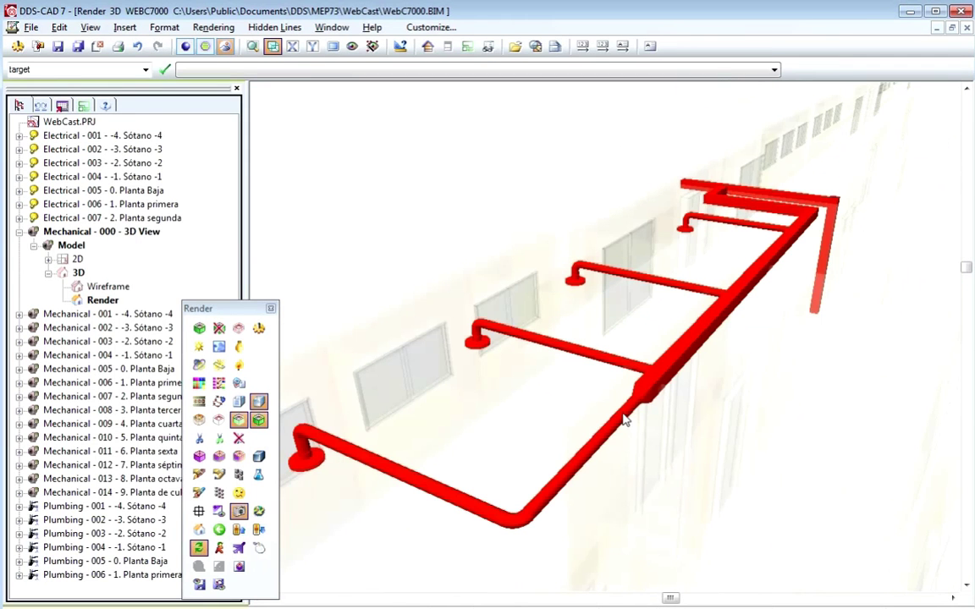
{"action": "left_click", "coordinate": [31, 27]}
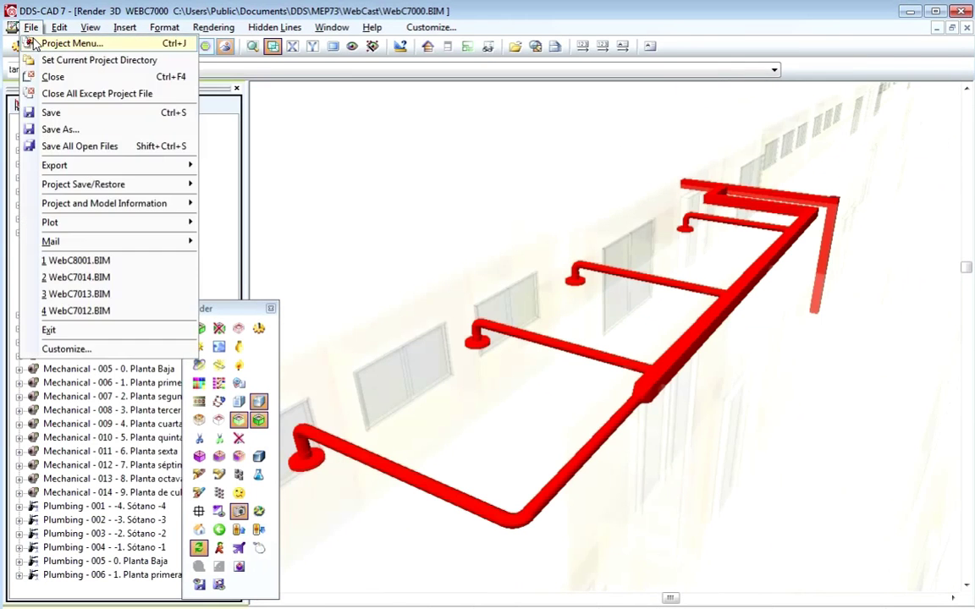
{"action": "mouse_move", "coordinate": [127, 165]}
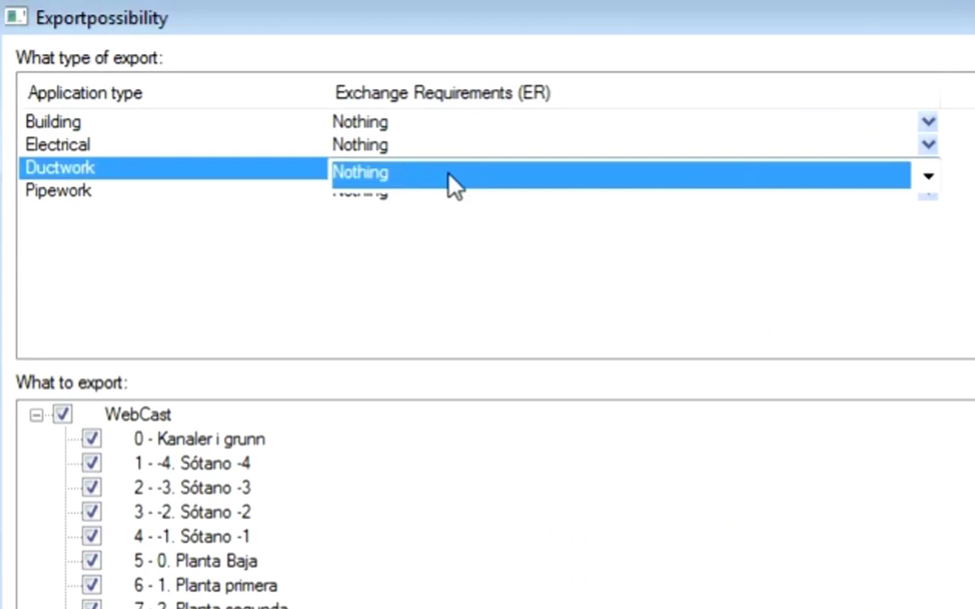
{"action": "left_click", "coordinate": [454, 181]}
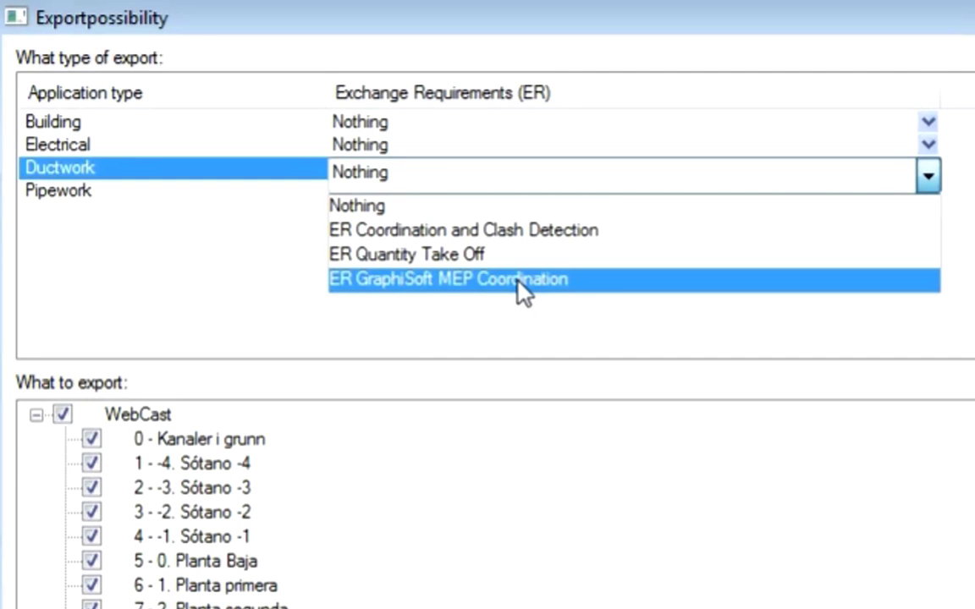
{"action": "left_click", "coordinate": [621, 280]}
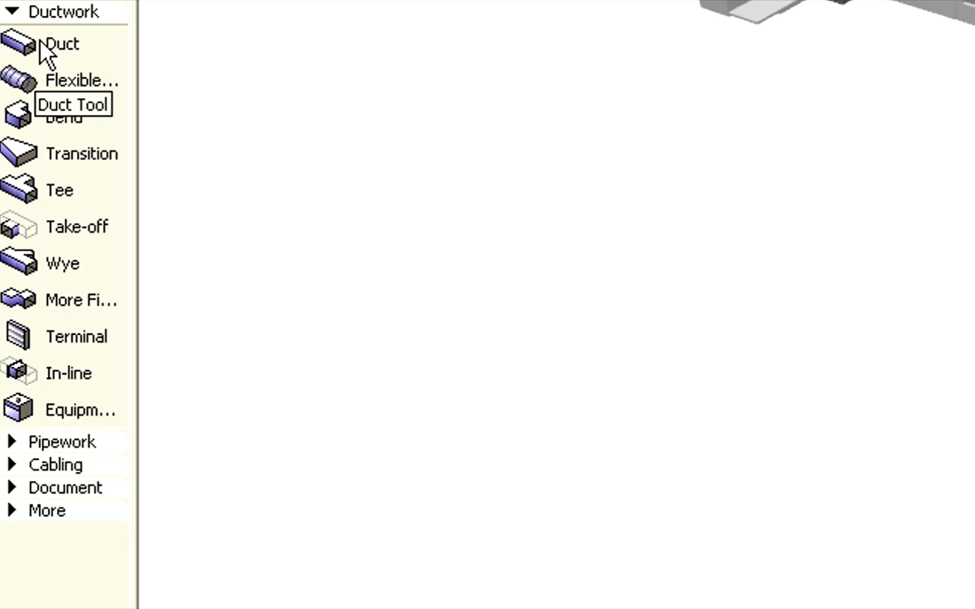
Step: Review the Duct Default Settings, checking the Visualization and General Settings panels
{"action": "double_click", "coordinate": [41, 48]}
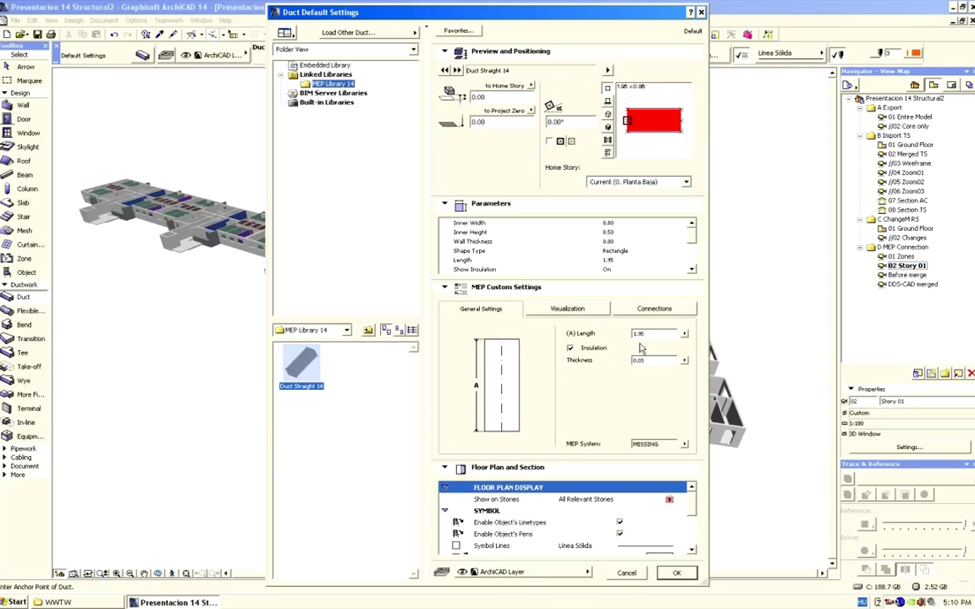
{"action": "left_click", "coordinate": [570, 311]}
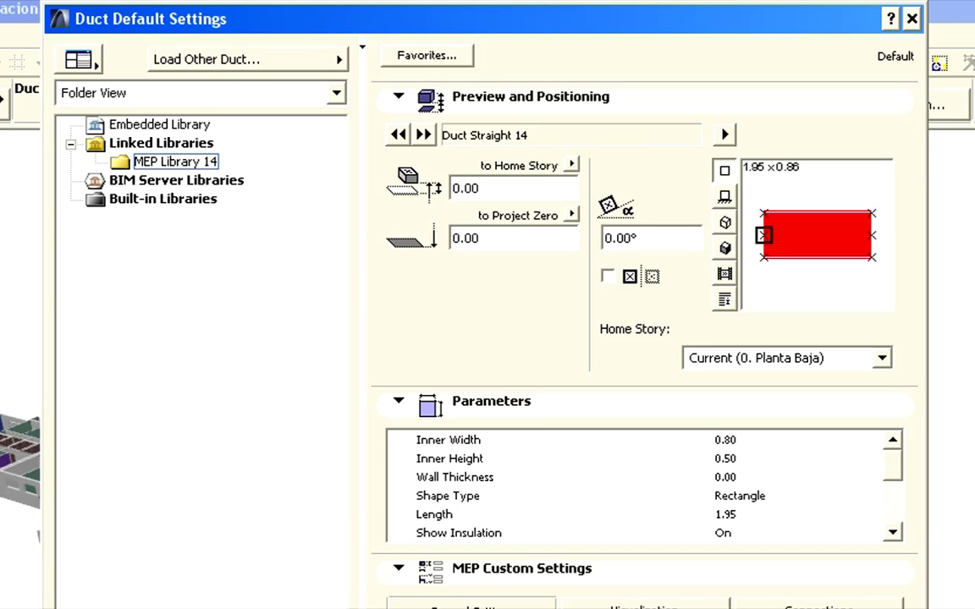
{"action": "left_click", "coordinate": [470, 607]}
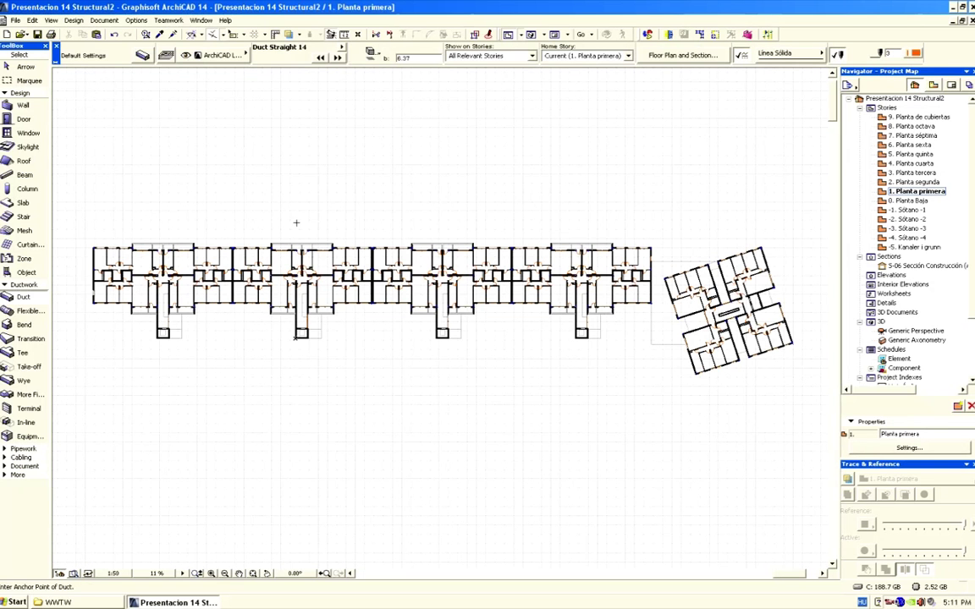
Step: Merge DDS-CAD MAP model.ifc into the project using the Data Exchange with DDS-CAD MEP translator
{"action": "left_click", "coordinate": [15, 19]}
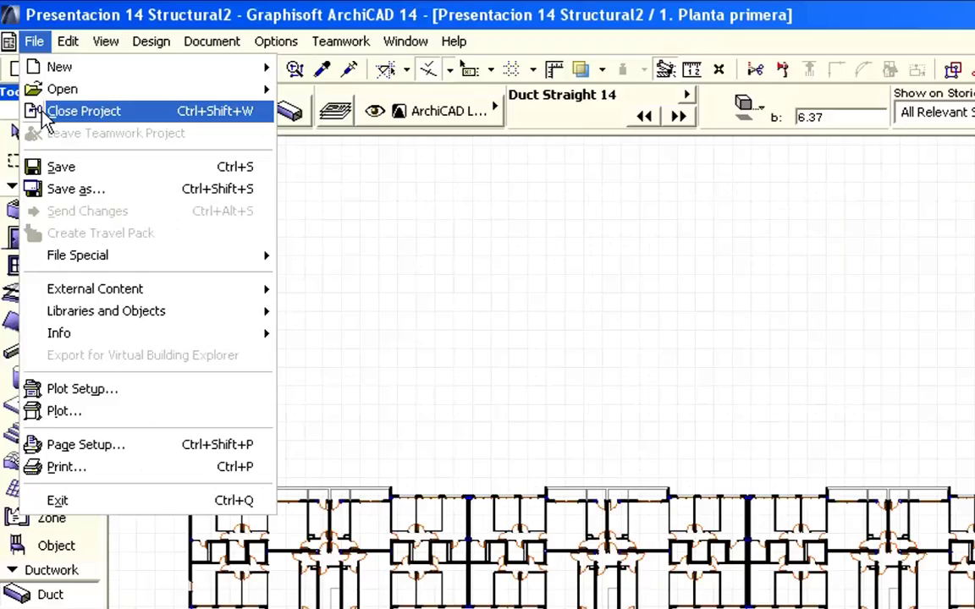
{"action": "mouse_move", "coordinate": [102, 256]}
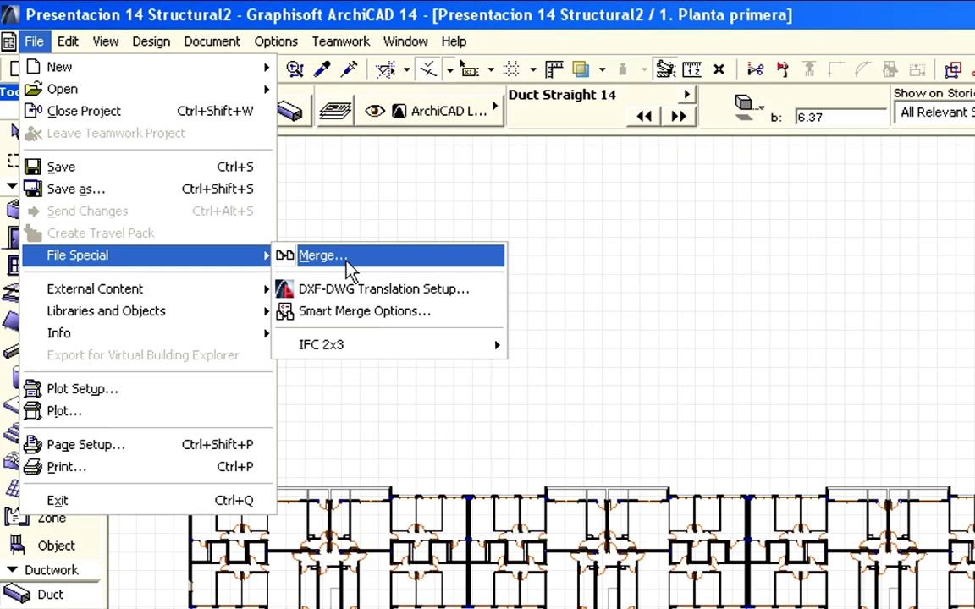
{"action": "left_click", "coordinate": [346, 260]}
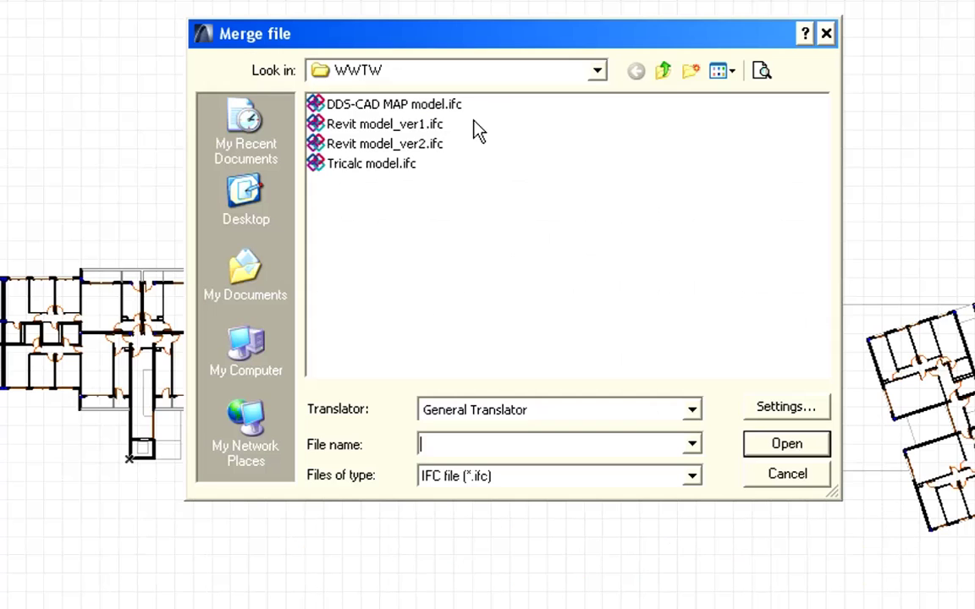
{"action": "left_click", "coordinate": [432, 108]}
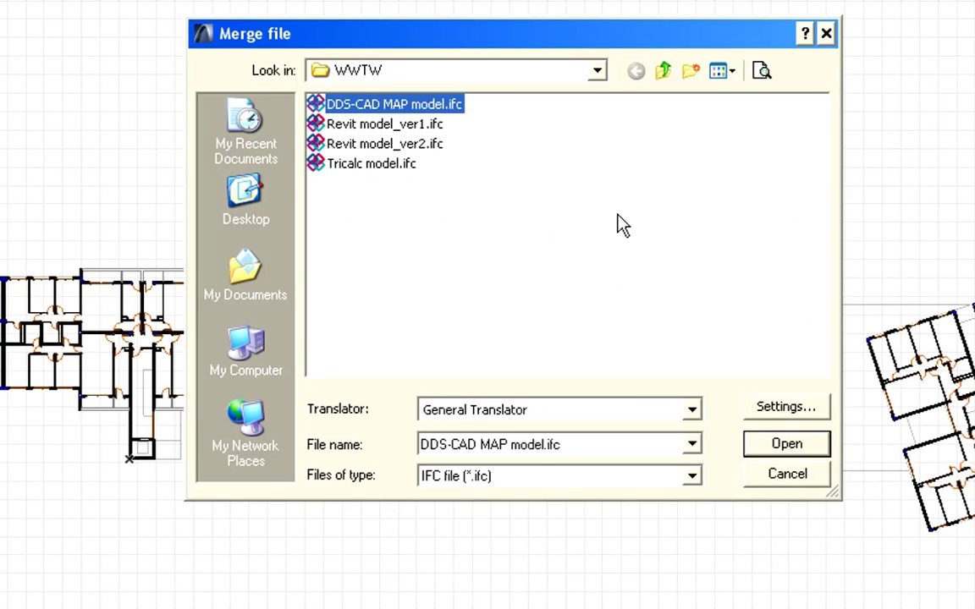
{"action": "left_click", "coordinate": [693, 410]}
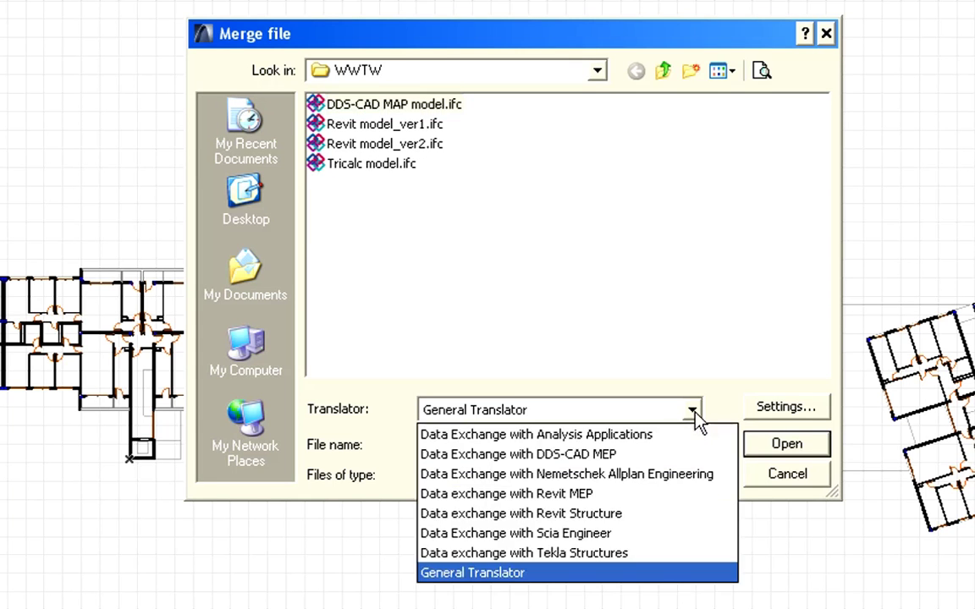
{"action": "left_click", "coordinate": [564, 462]}
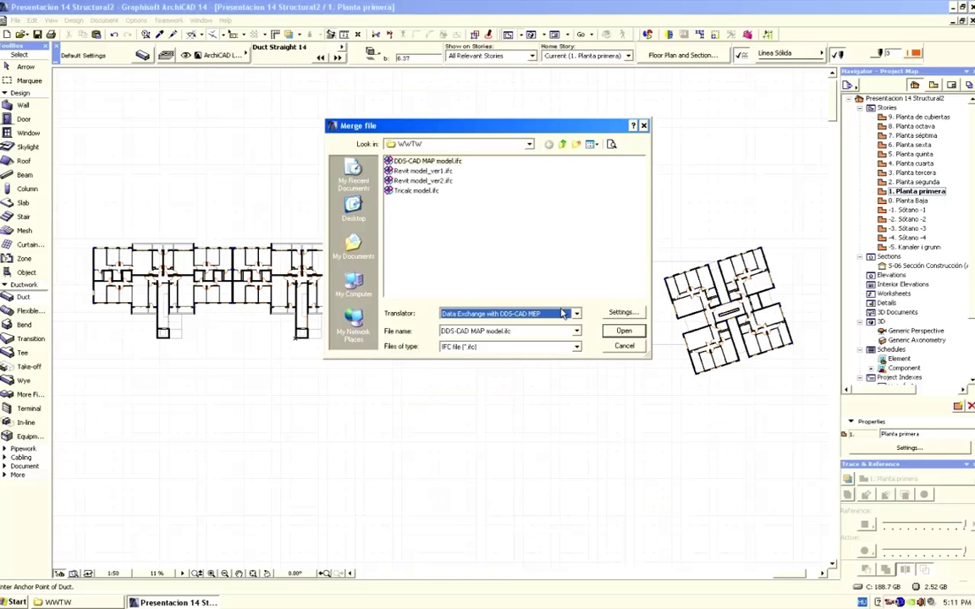
{"action": "left_click", "coordinate": [786, 443]}
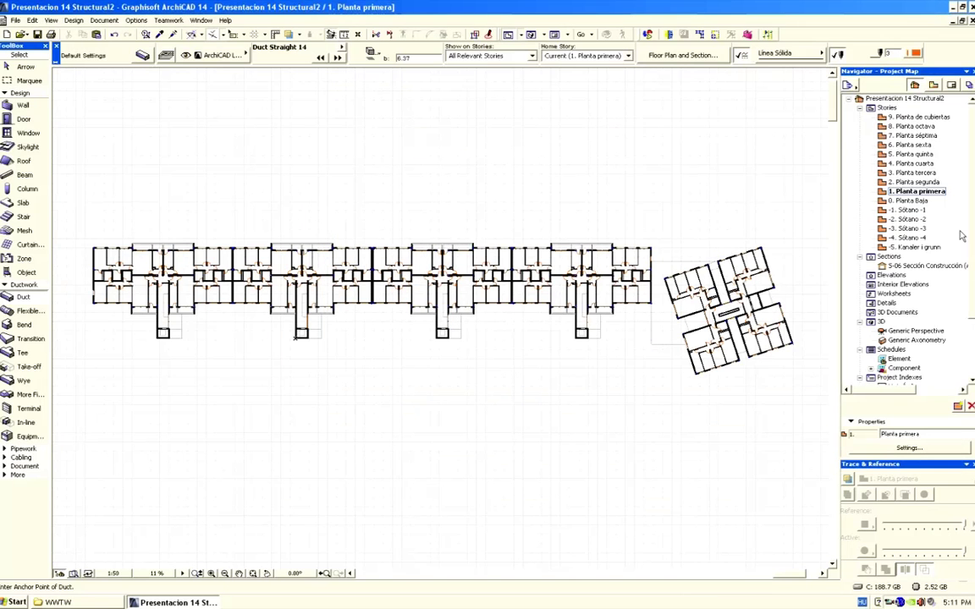
Step: Open the Before merge saved view and turn on the KANALNETT FOR BALANSERT VENTILASJON layer
{"action": "left_click", "coordinate": [933, 85]}
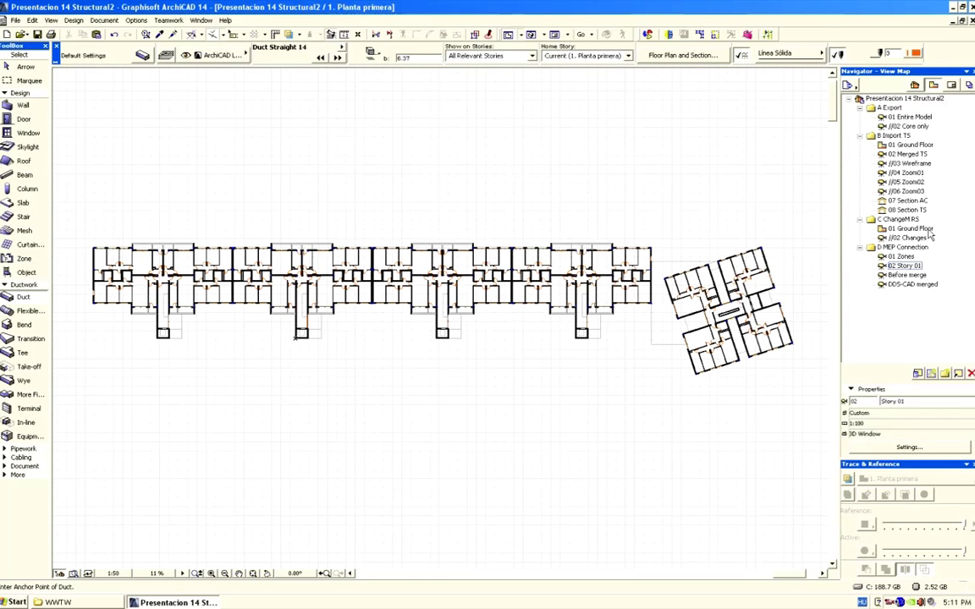
{"action": "double_click", "coordinate": [907, 278]}
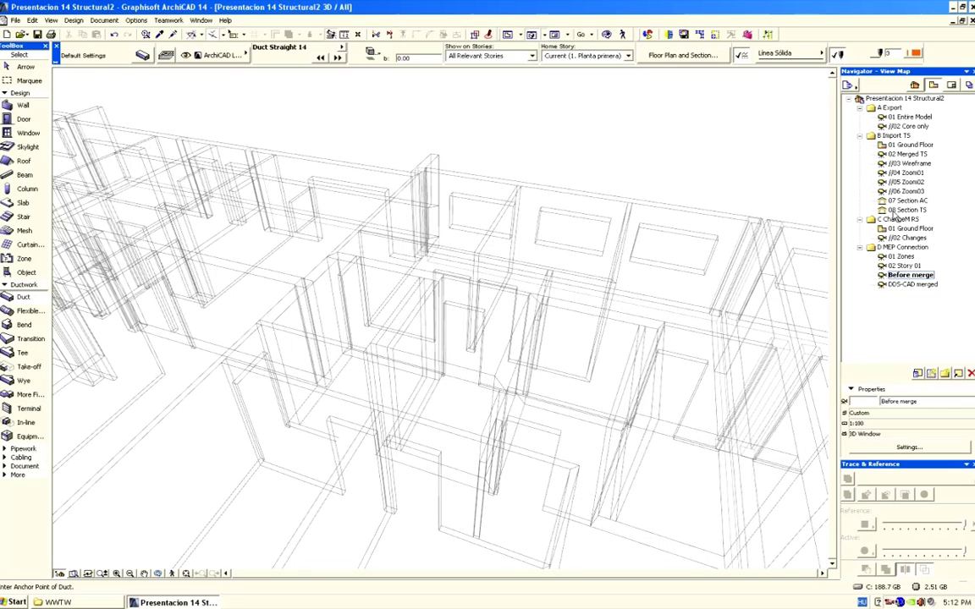
{"action": "key", "text": "ctrl+l"}
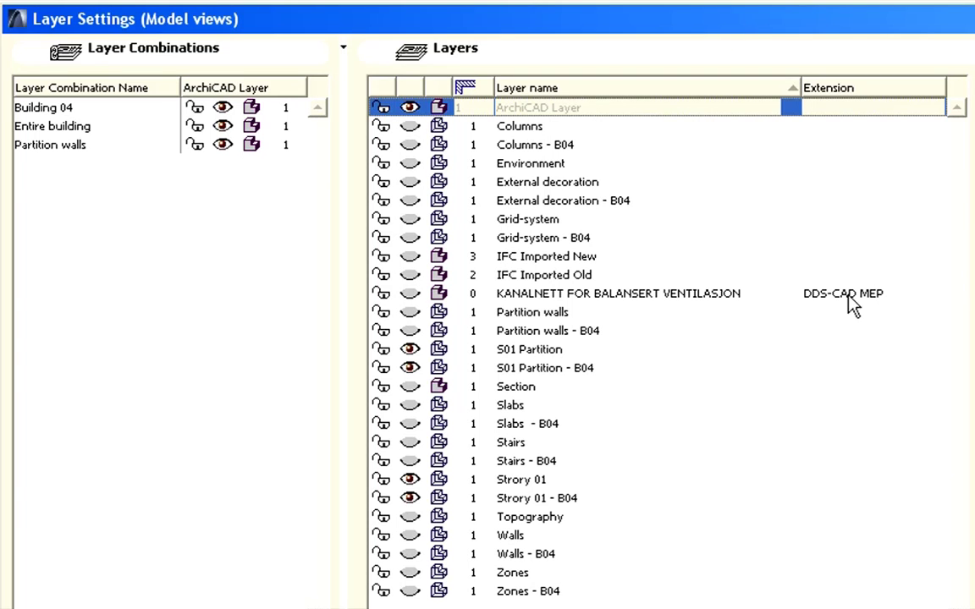
{"action": "left_click", "coordinate": [405, 295]}
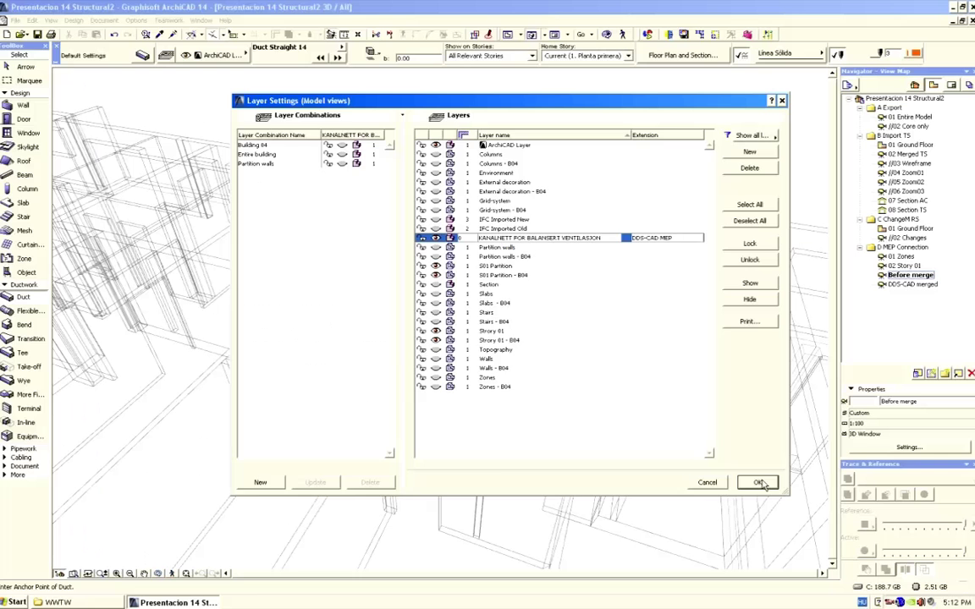
{"action": "left_click", "coordinate": [757, 481]}
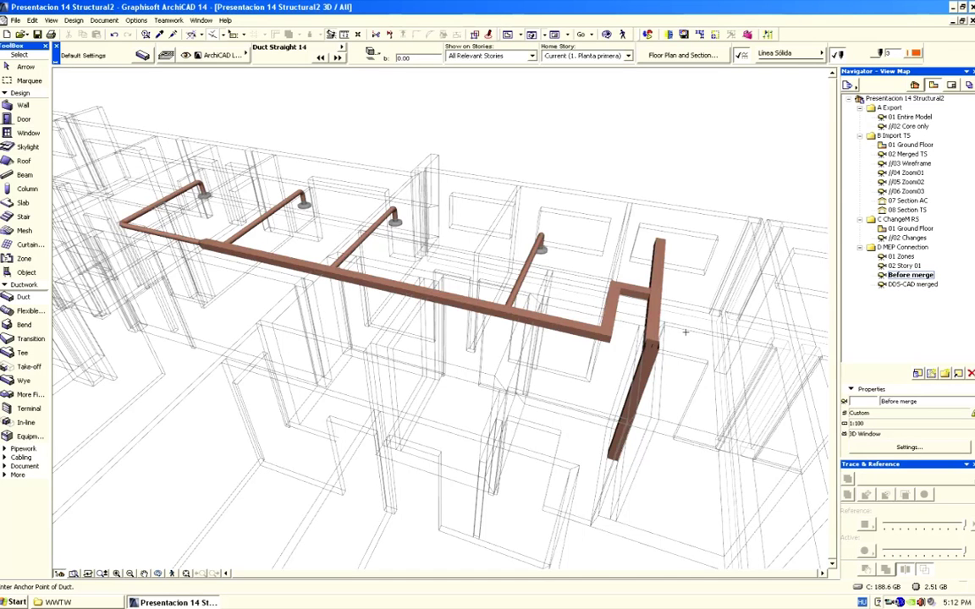
{"action": "middle_click_drag", "start_coordinate": [653, 331], "coordinate": [704, 284], "text": "shift"}
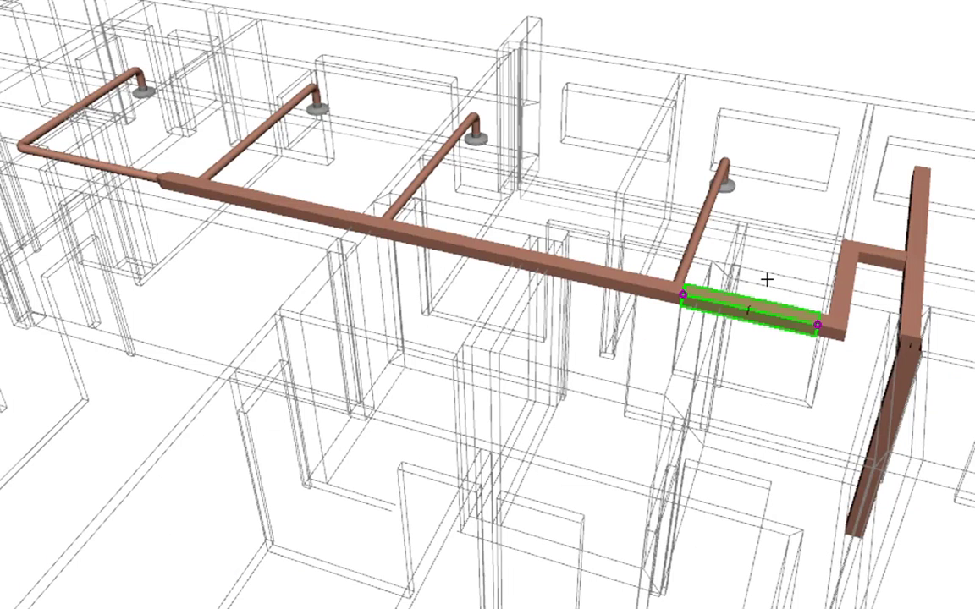
{"action": "key", "text": "ctrl+t"}
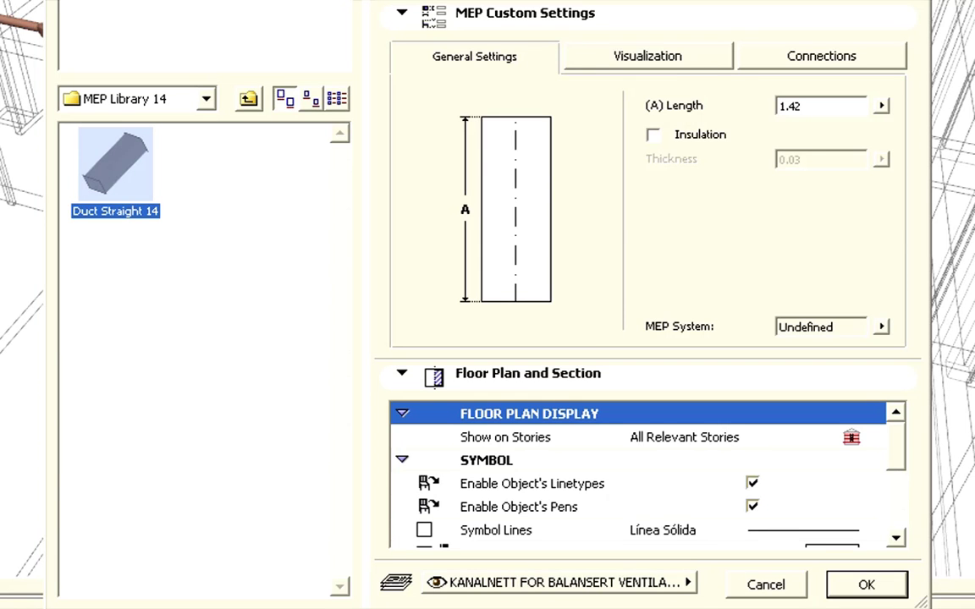
{"action": "left_click", "coordinate": [685, 61]}
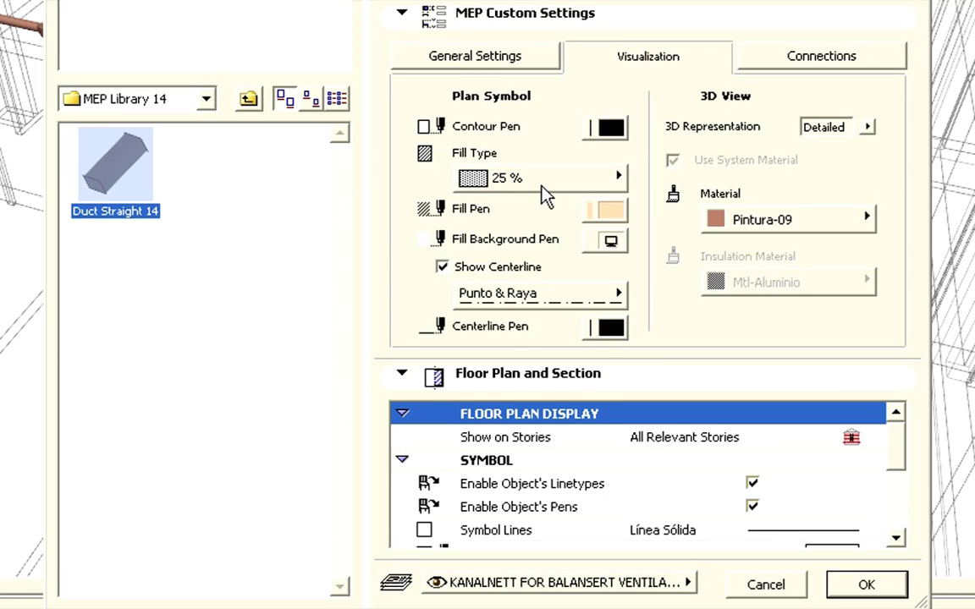
{"action": "left_click", "coordinate": [417, 49]}
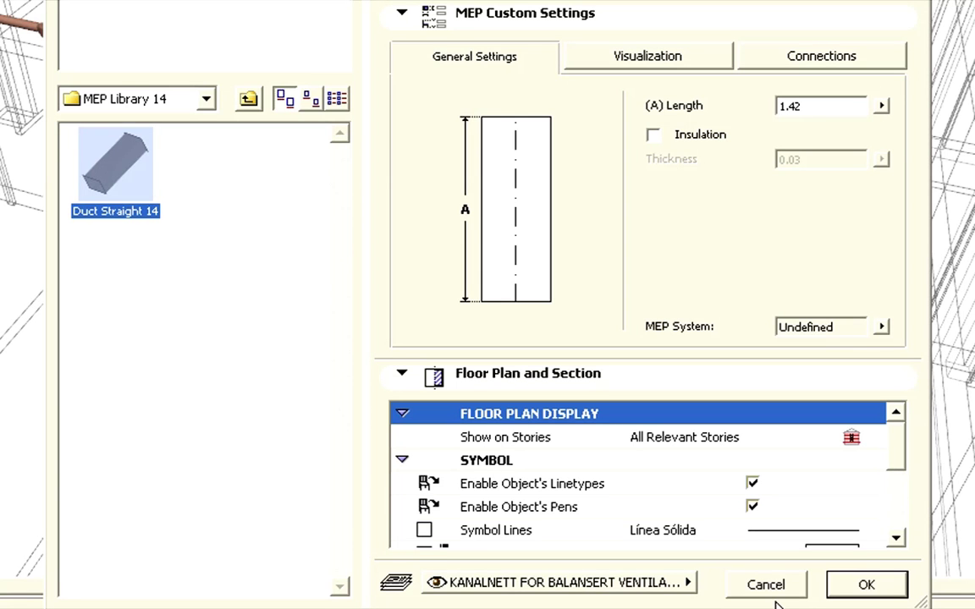
{"action": "left_click", "coordinate": [766, 587]}
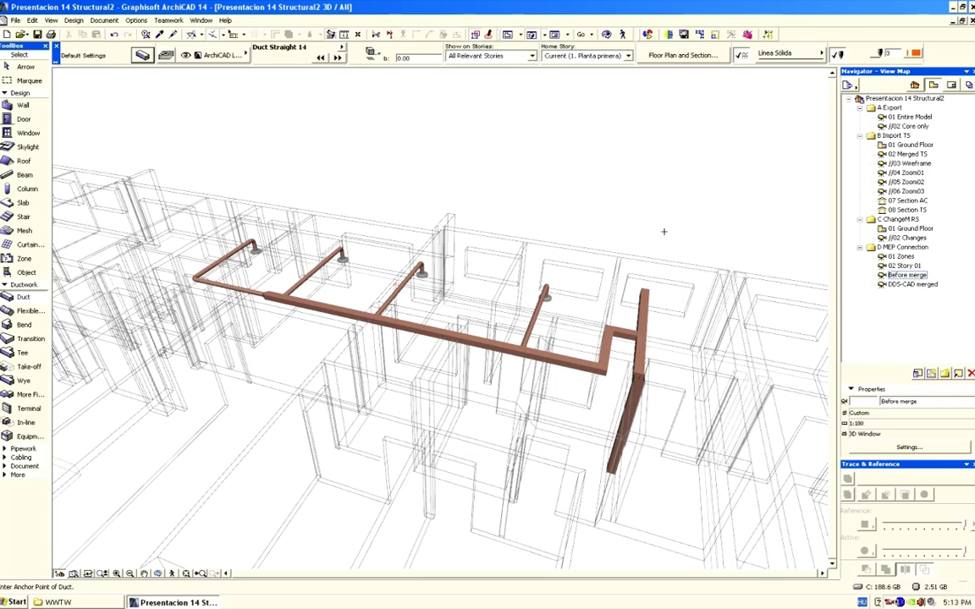
Step: Switch back to the 1. Planta primera floor plan window with F2
{"action": "key", "text": "F2"}
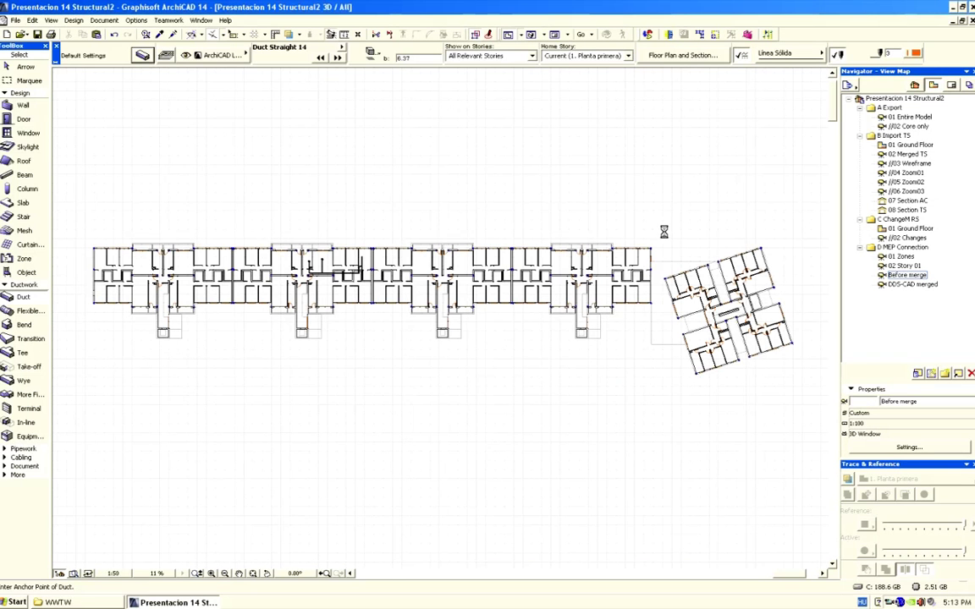